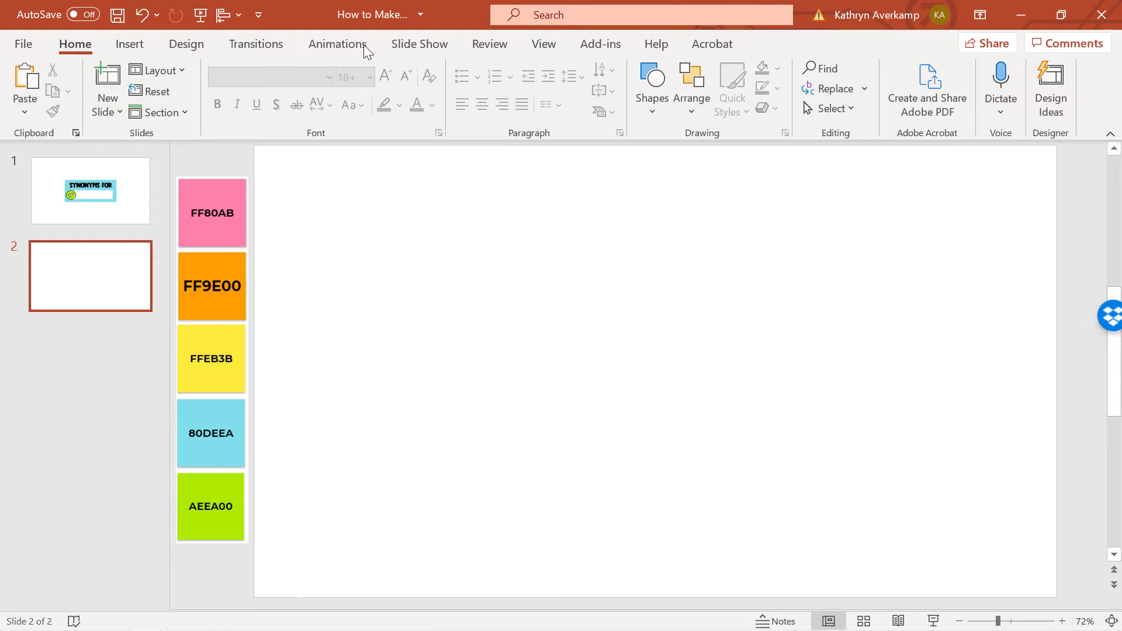
pyautogui.click(184, 46)
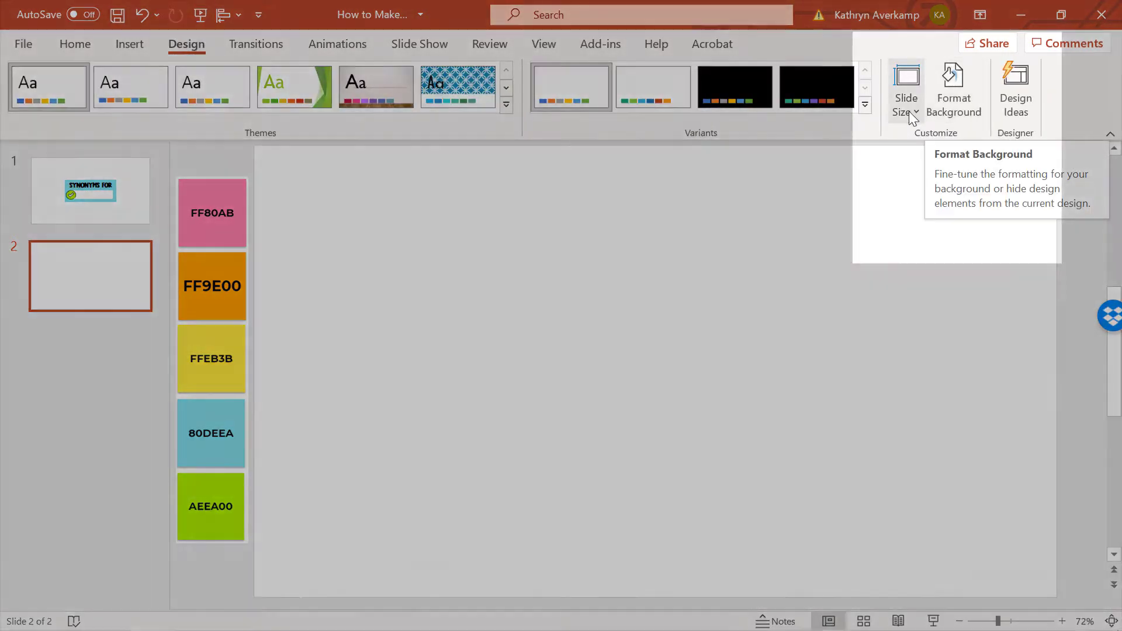
pyautogui.click(910, 113)
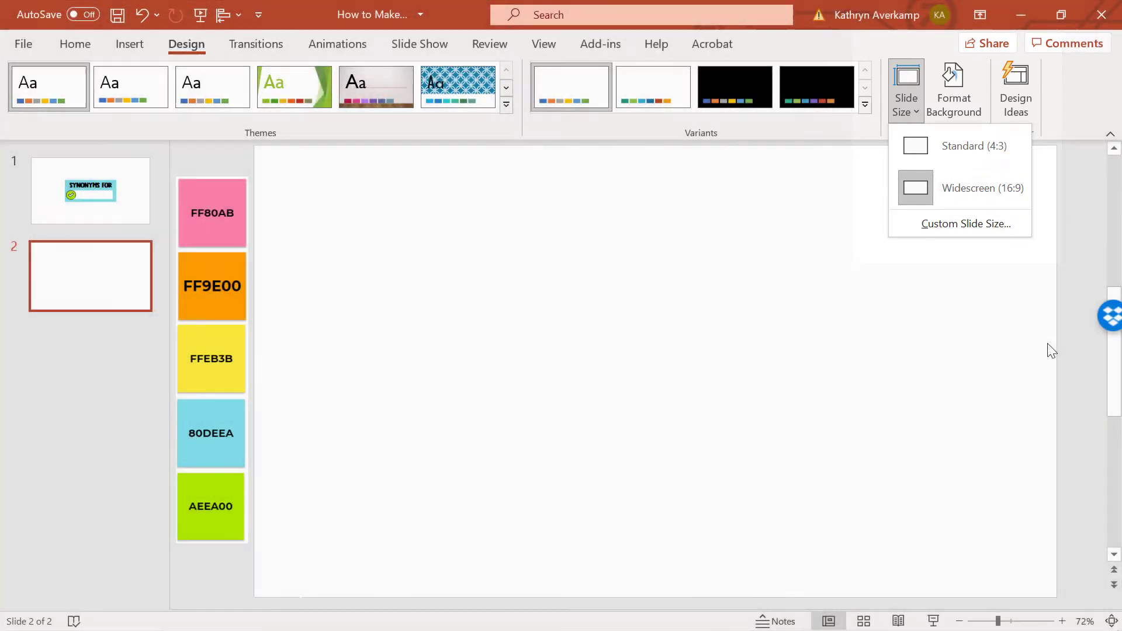
pyautogui.click(1047, 347)
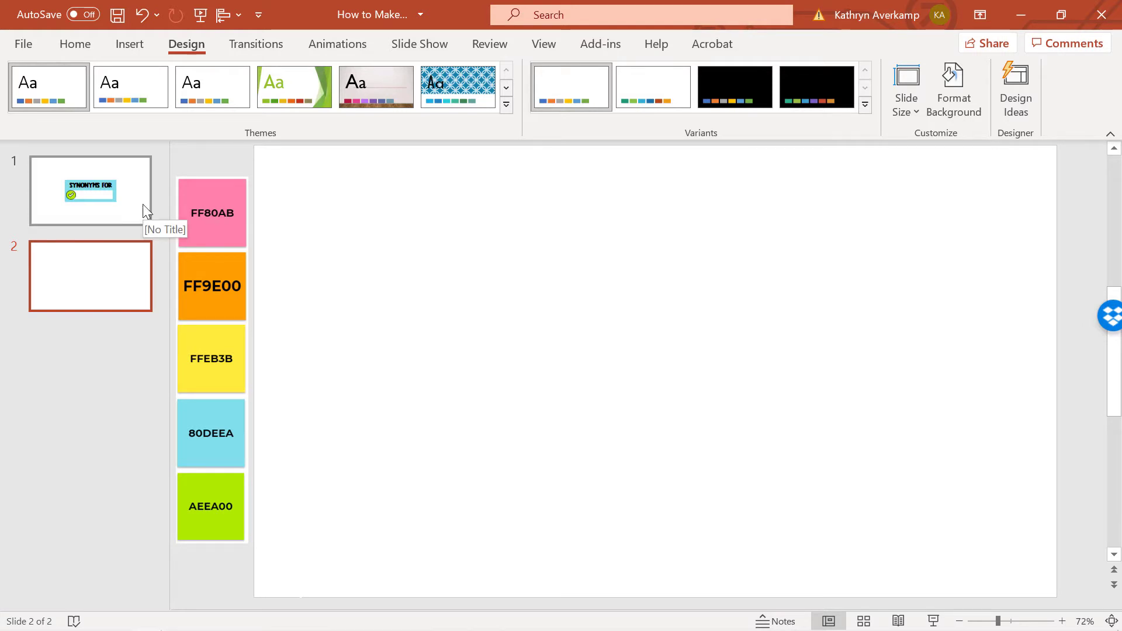
# - Draw a rectangle in the middle of the slide
pyautogui.click(77, 43)
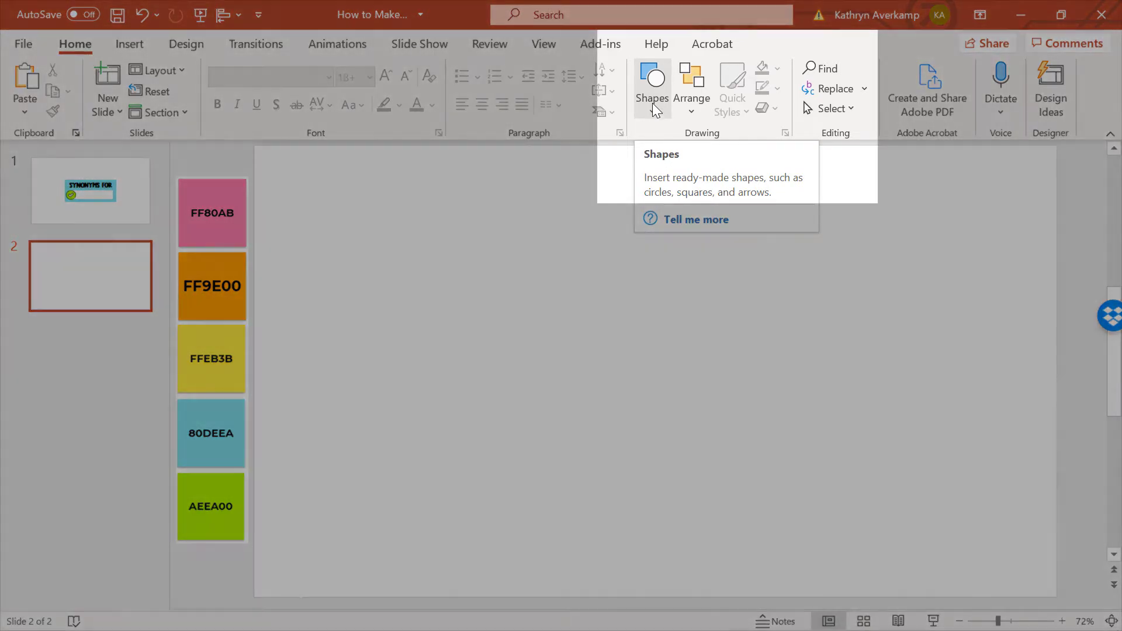
pyautogui.click(652, 103)
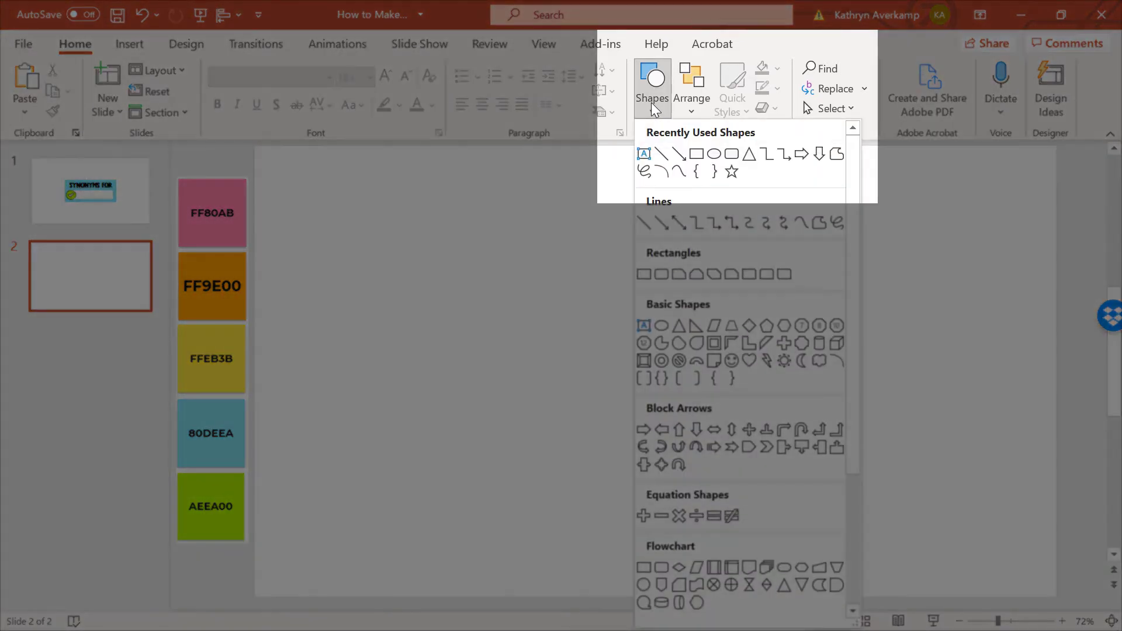
pyautogui.click(699, 153)
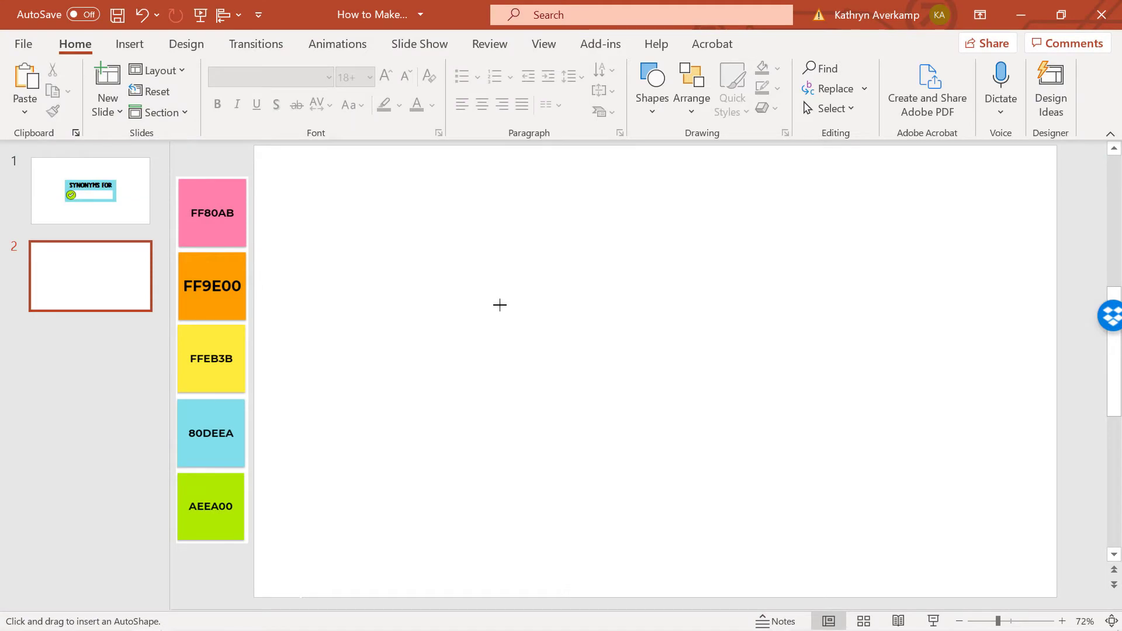
pyautogui.moveTo(499, 304); pyautogui.dragTo(803, 411)
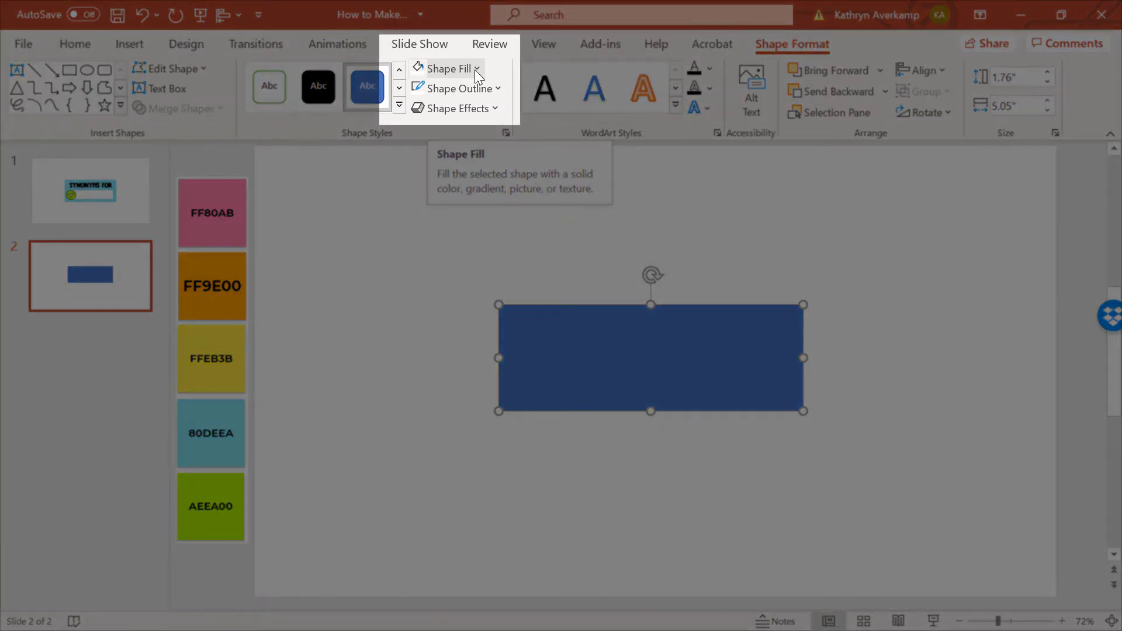
# - Fill and outline the rectangle in the 80DEEA light turquoise
pyautogui.click(474, 69)
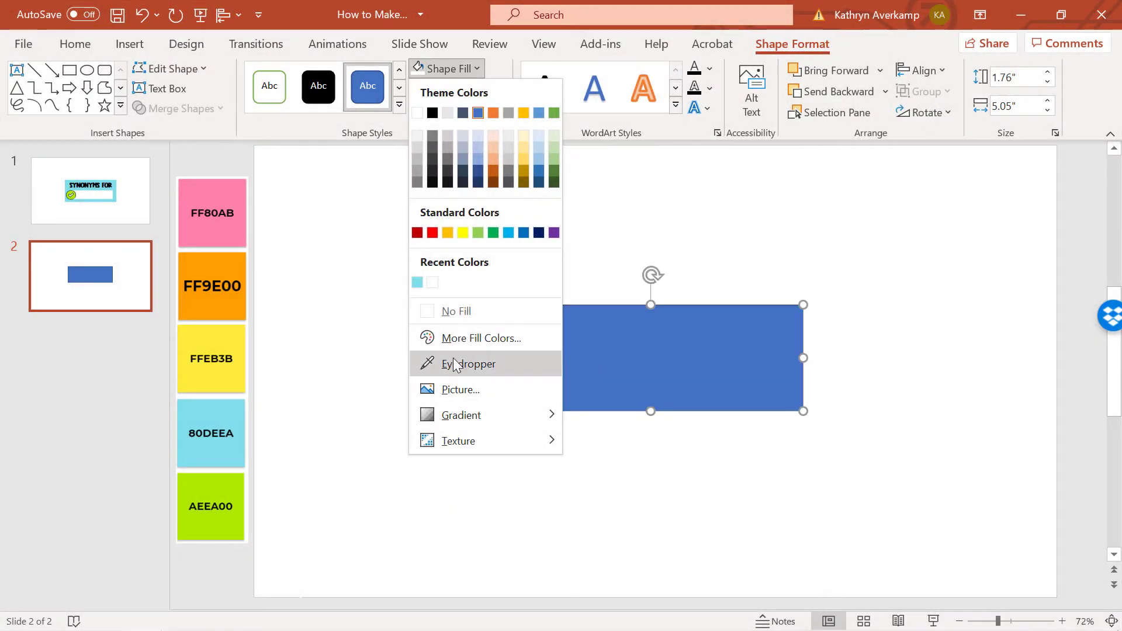
pyautogui.click(455, 363)
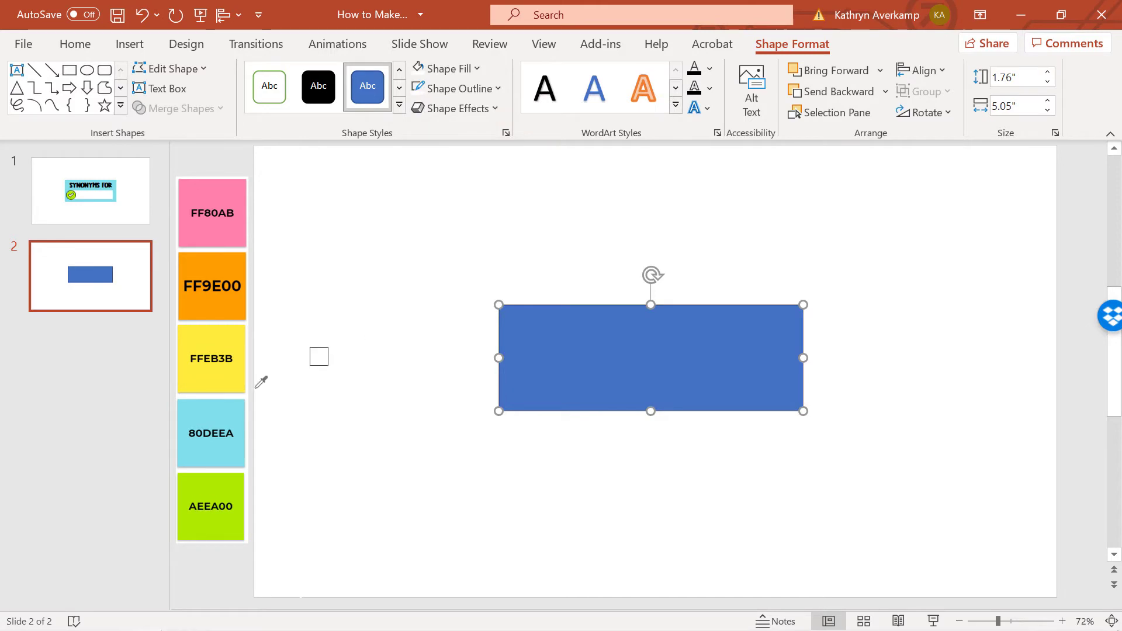
pyautogui.click(214, 409)
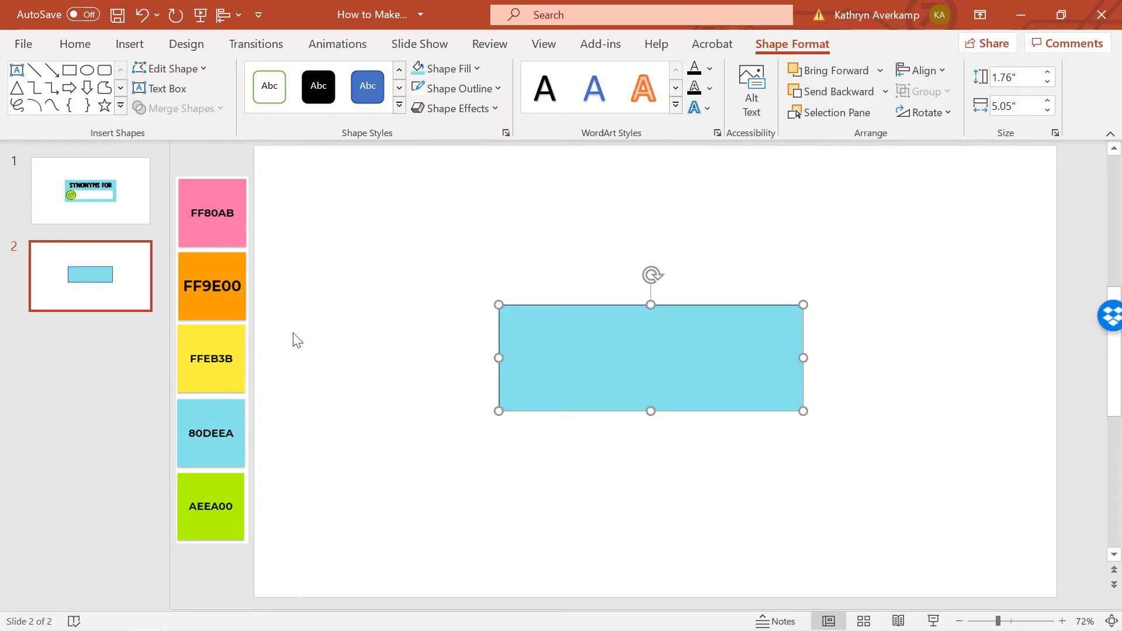
pyautogui.click(497, 90)
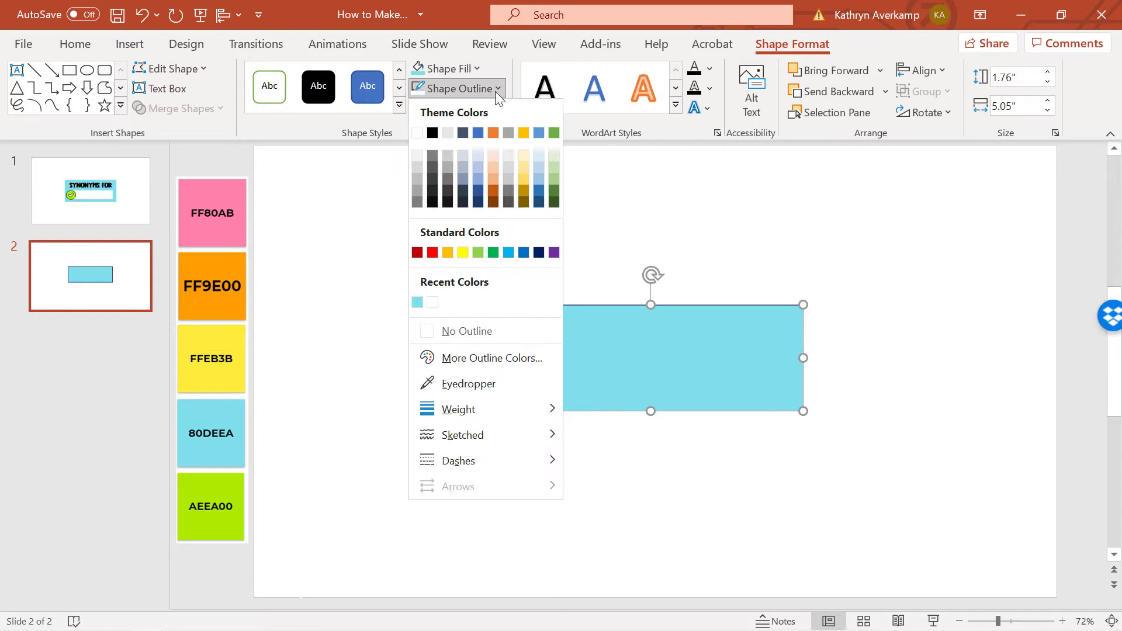
pyautogui.click(418, 302)
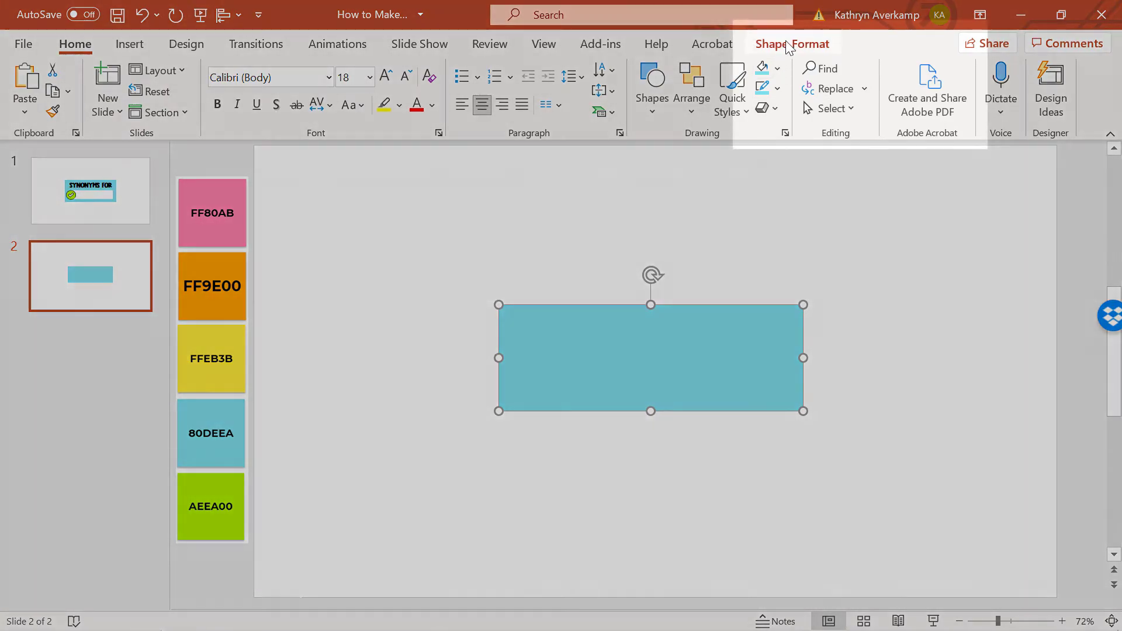
# - Centre the rectangle horizontally and vertically on the slide
pyautogui.click(789, 44)
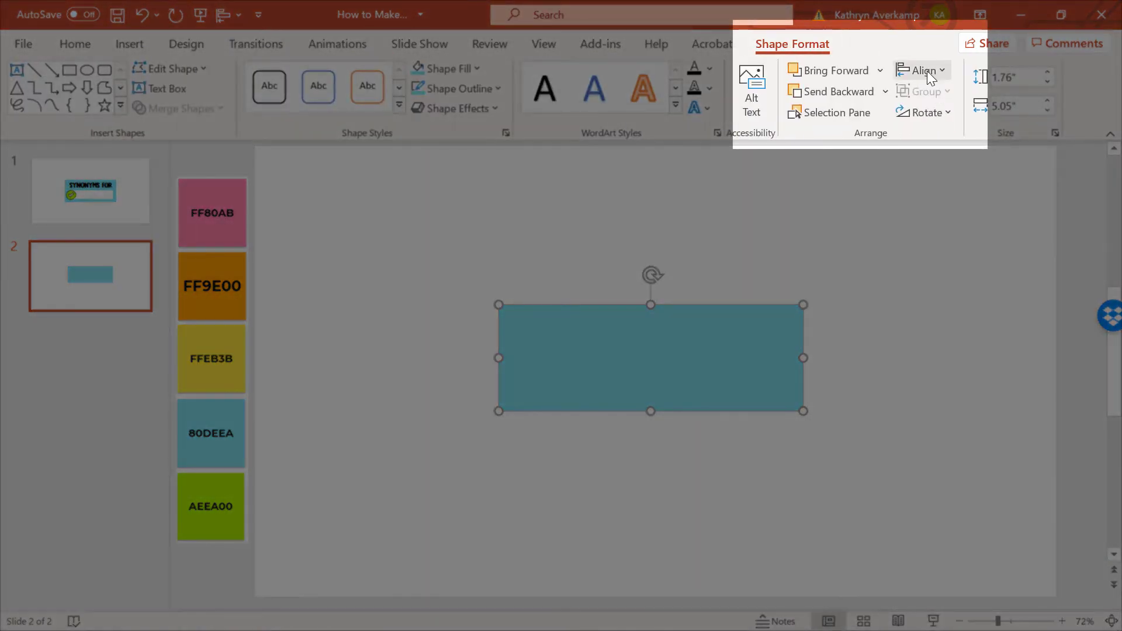
pyautogui.click(929, 73)
pyautogui.click(922, 121)
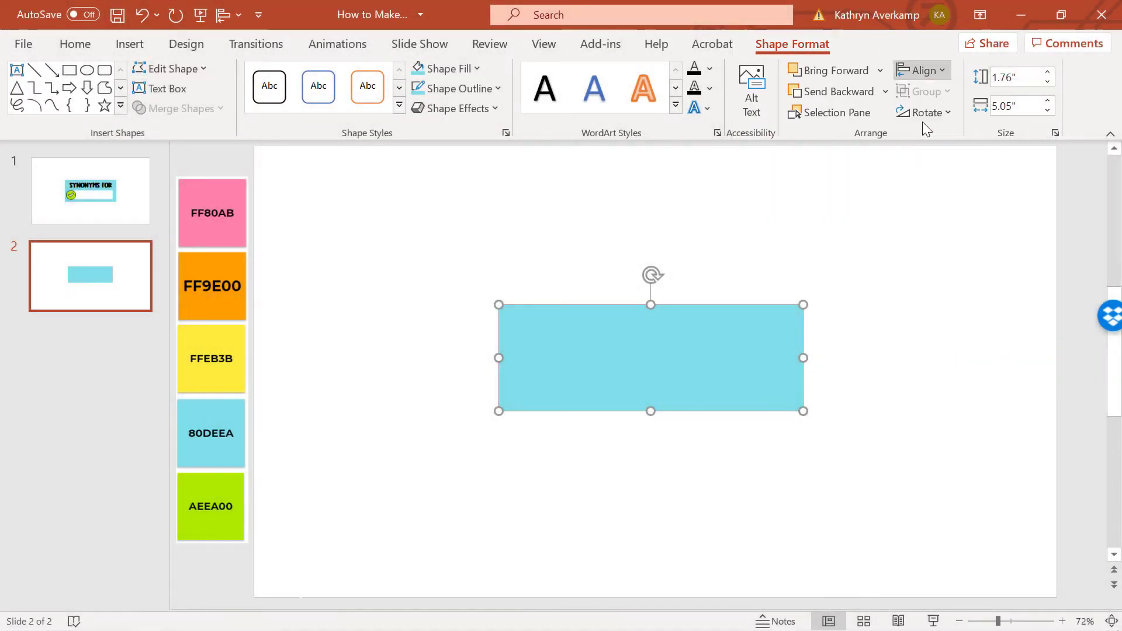
pyautogui.click(922, 70)
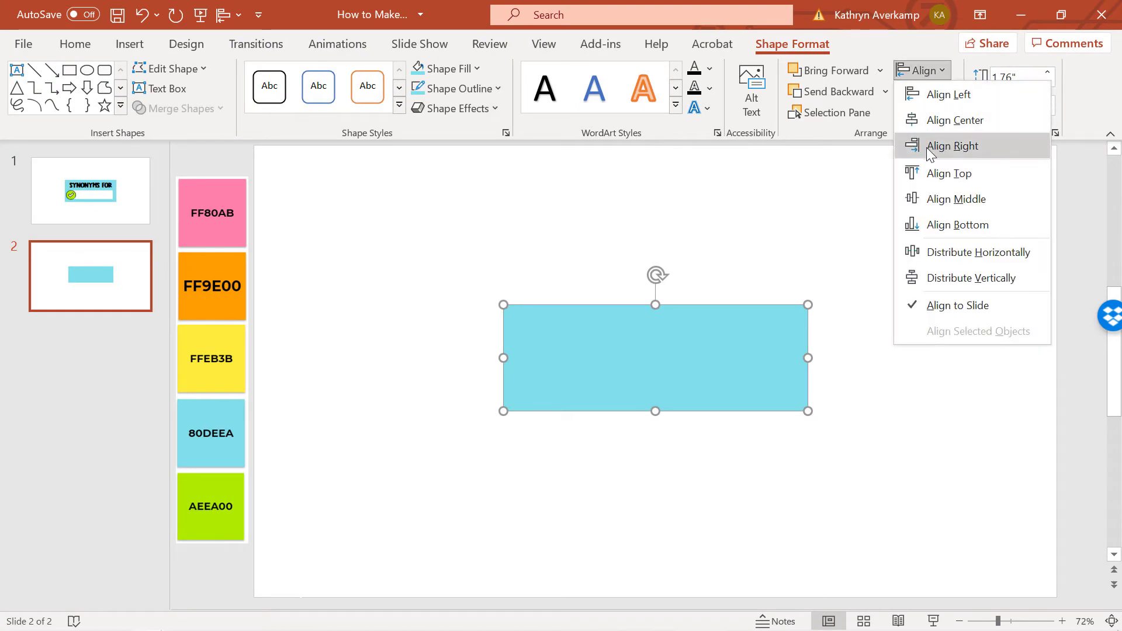
pyautogui.click(940, 203)
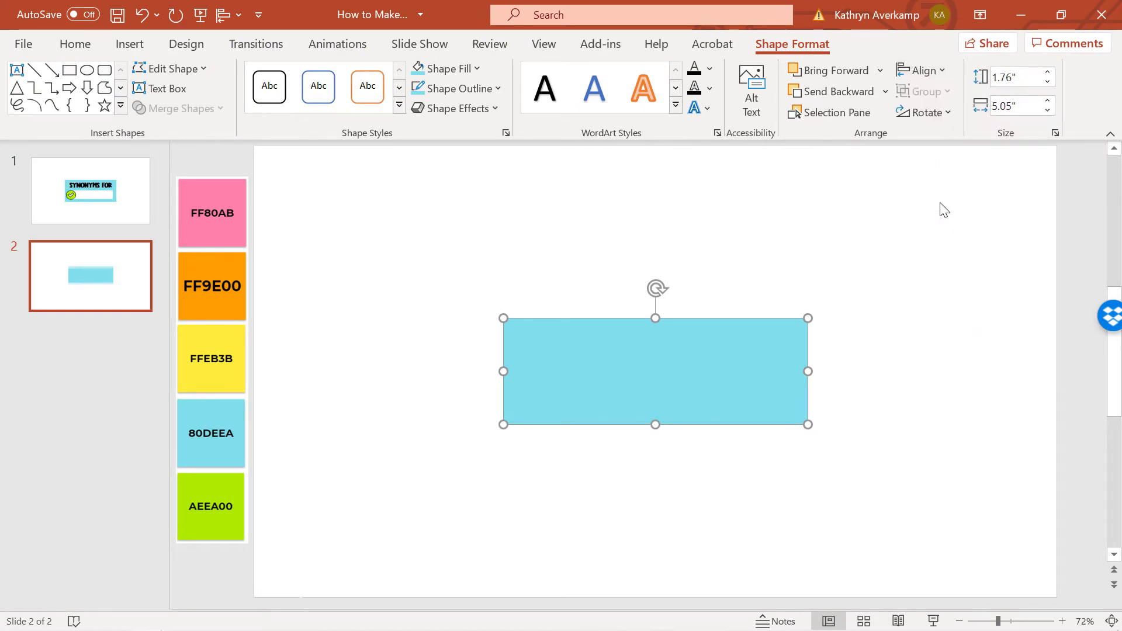
pyautogui.click(1079, 236)
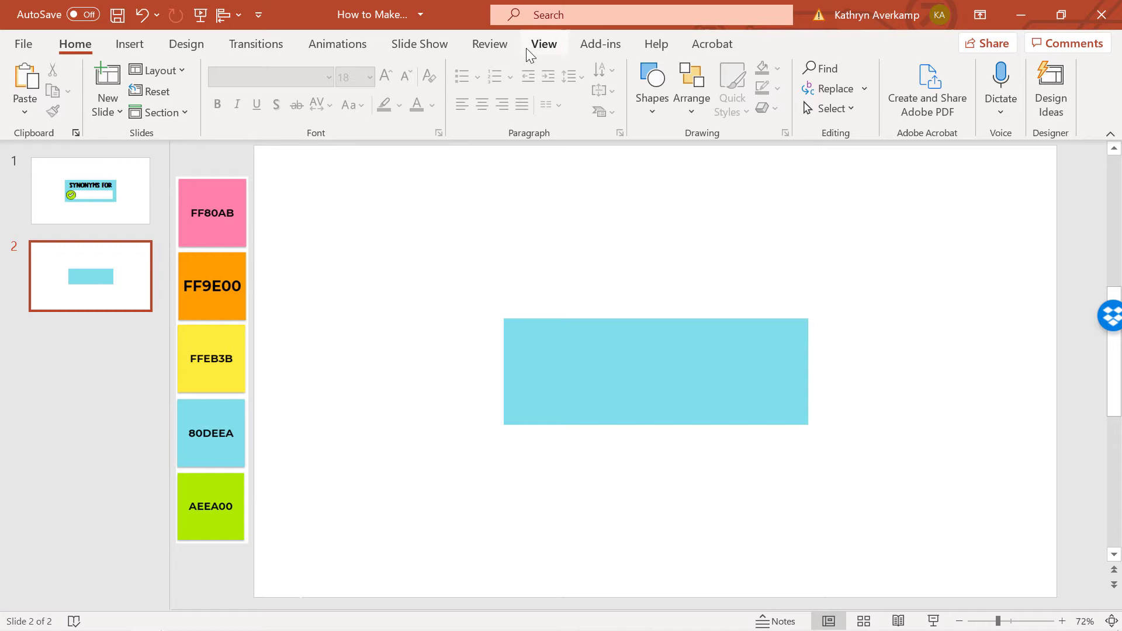
# - Add a text box reading 'SYNONYMS FOR' at the top of the rectangle
pyautogui.click(129, 43)
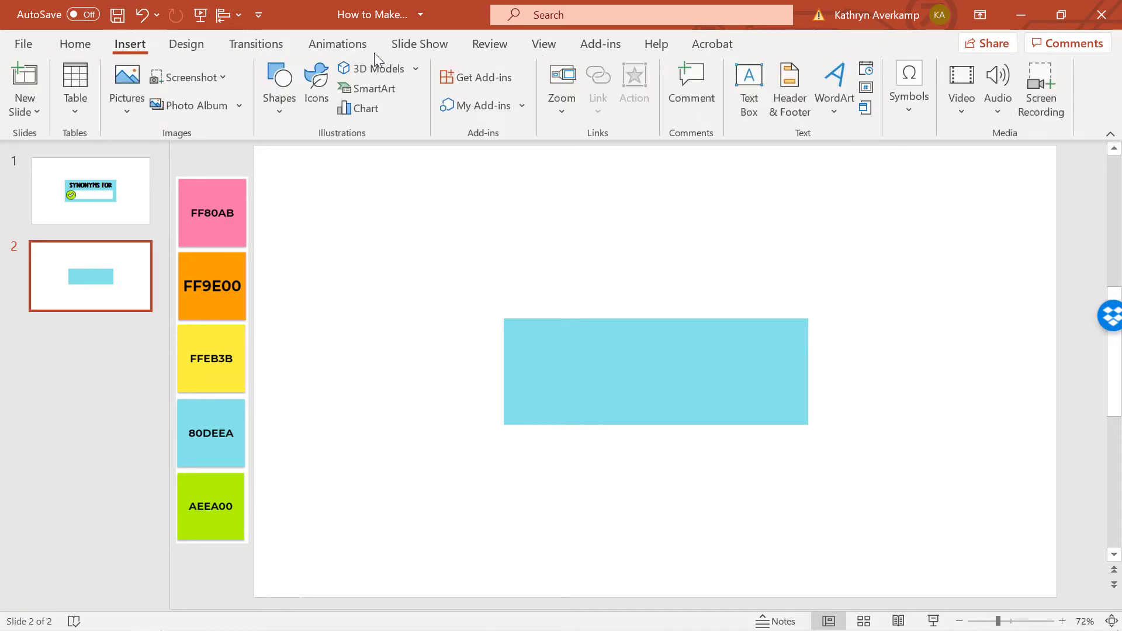
pyautogui.click(754, 107)
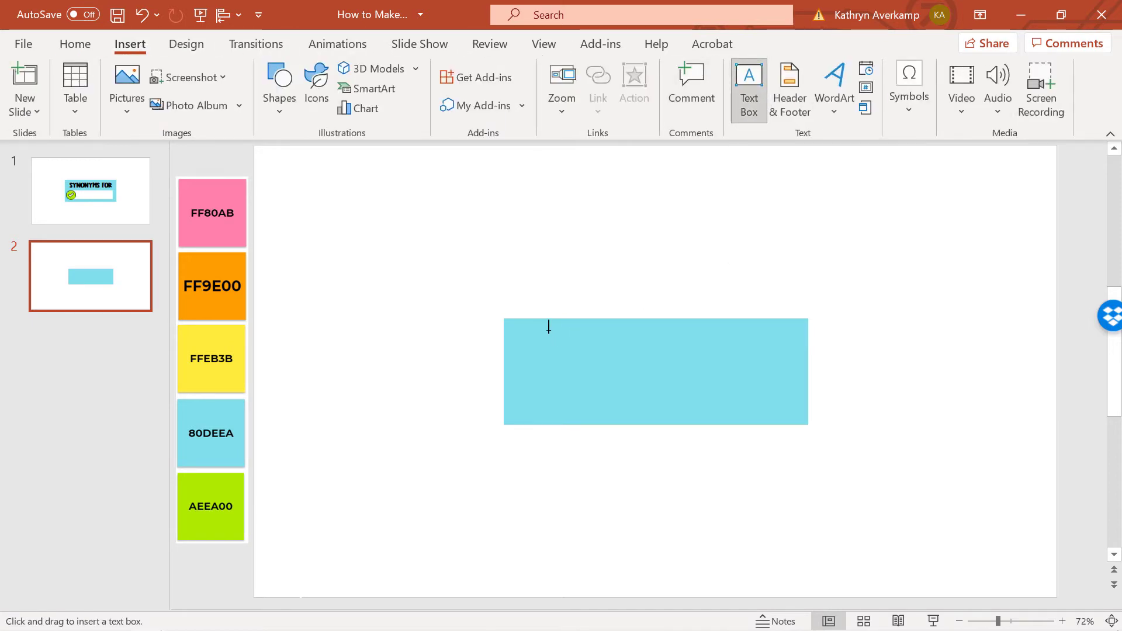
pyautogui.moveTo(544, 324); pyautogui.dragTo(761, 371)
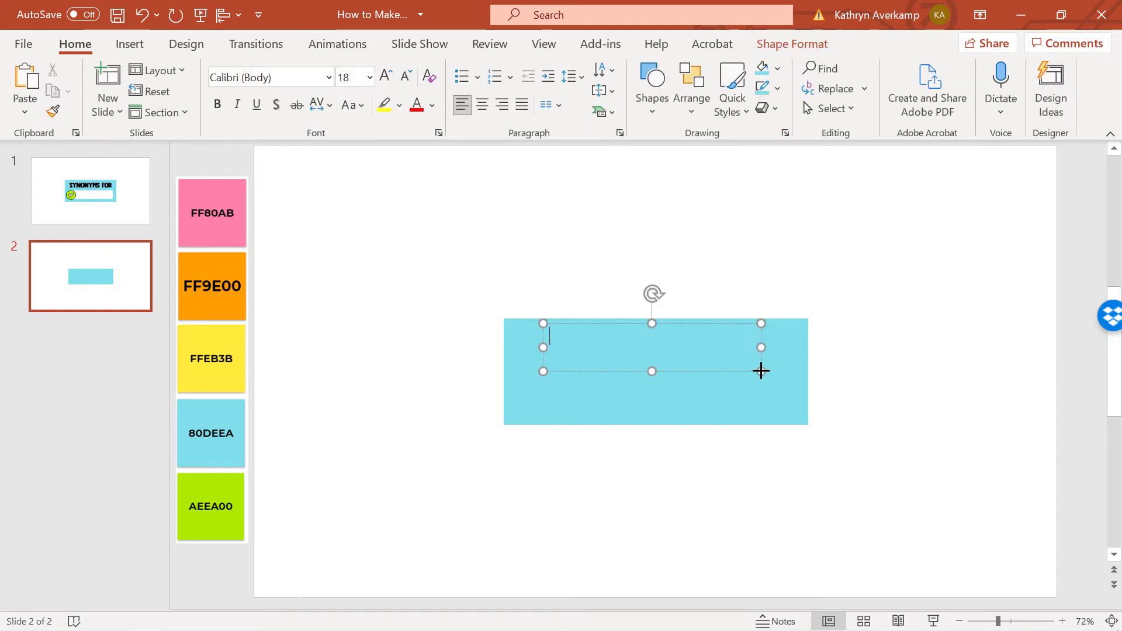
pyautogui.write('SYNONYMS FOR')
# - Set the heading to KATigerLand size 50 and widen its box to fit one line
pyautogui.moveTo(650, 336); pyautogui.dragTo(534, 333)
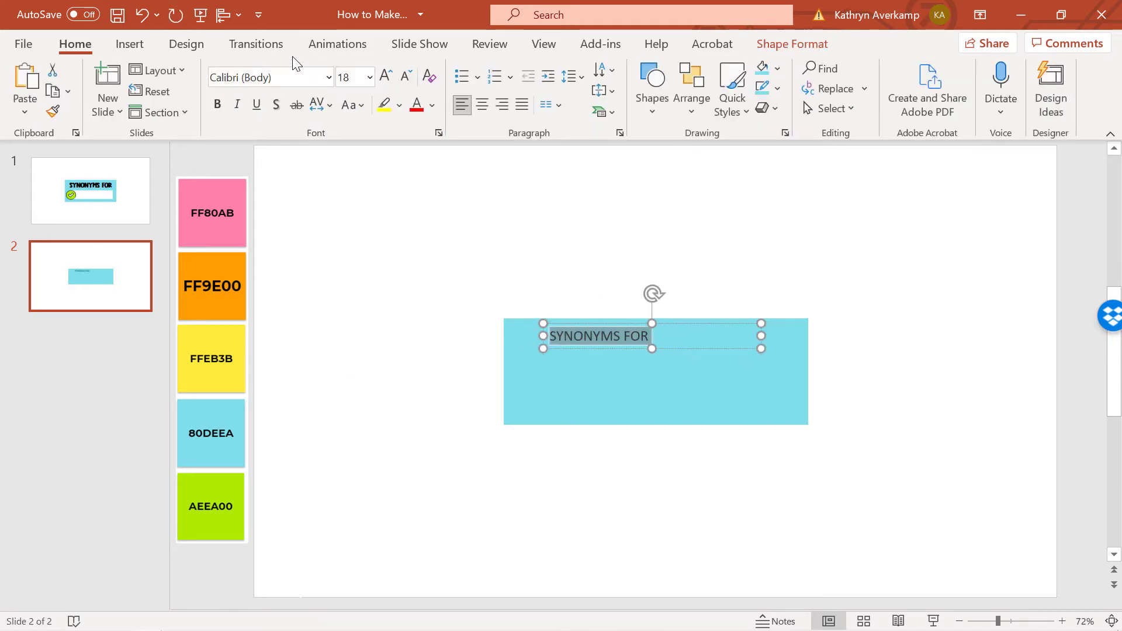
pyautogui.click(328, 84)
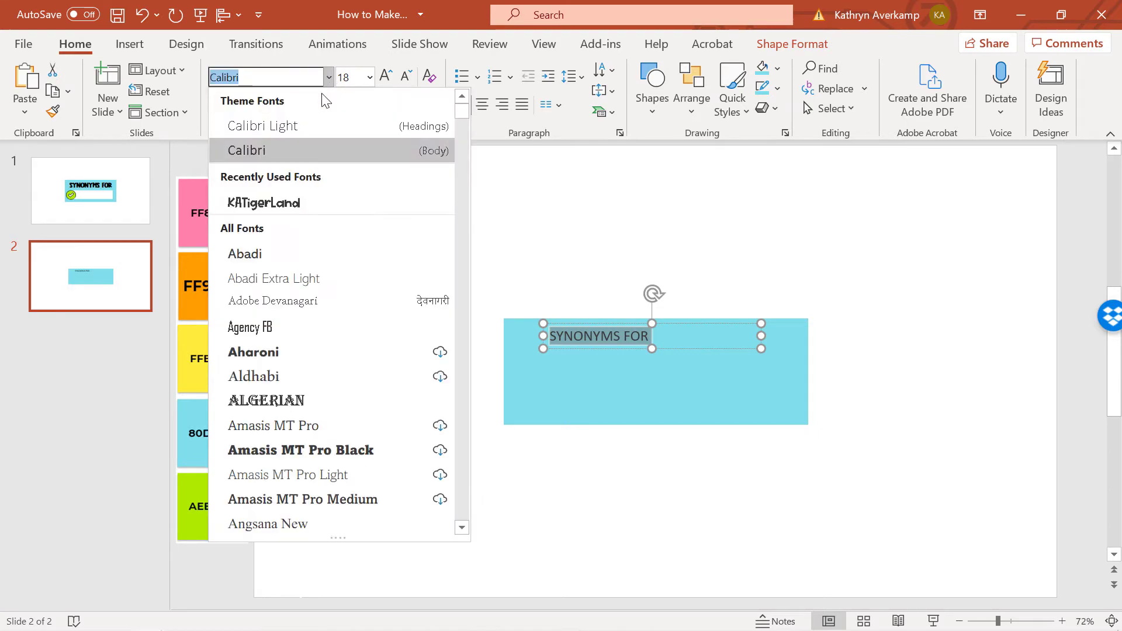
pyautogui.click(311, 202)
pyautogui.click(357, 79)
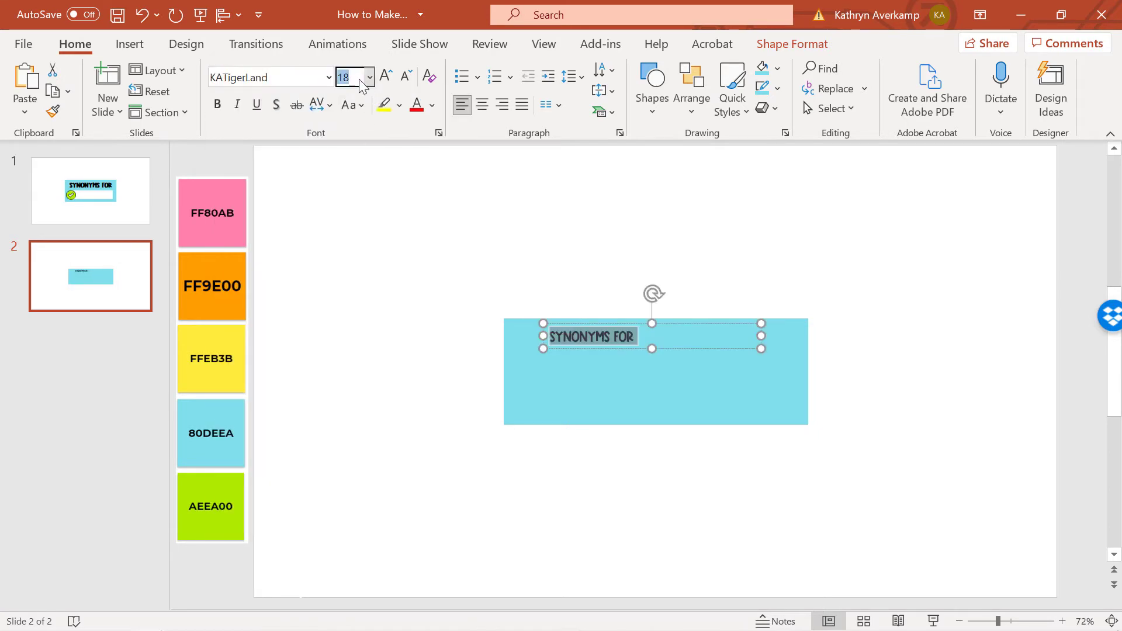
pyautogui.write('50')
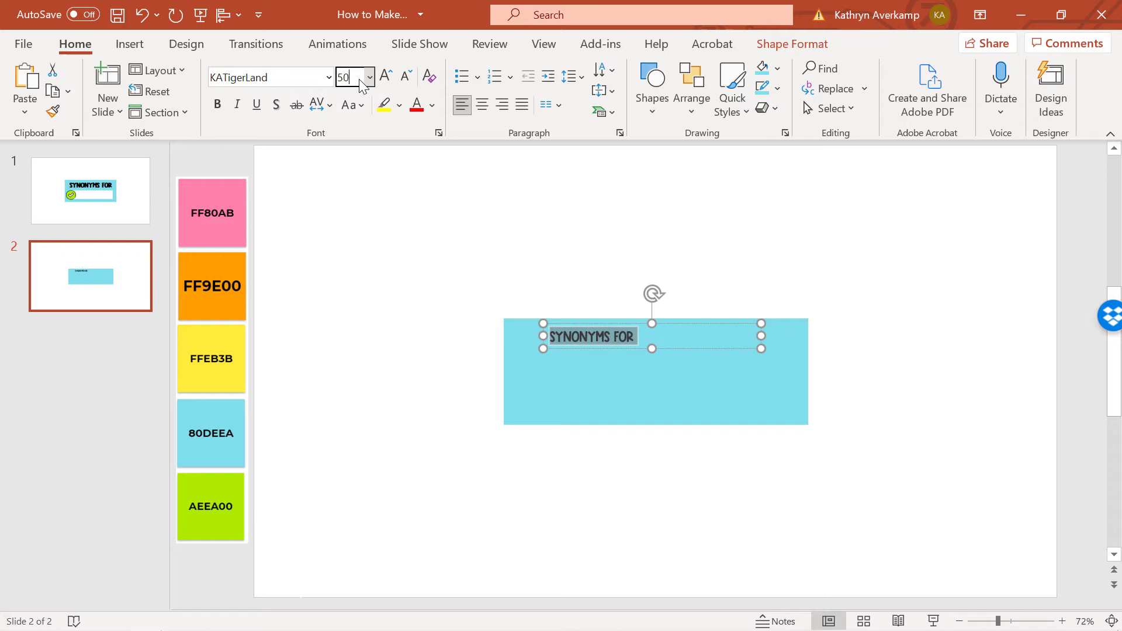
pyautogui.press('Return')
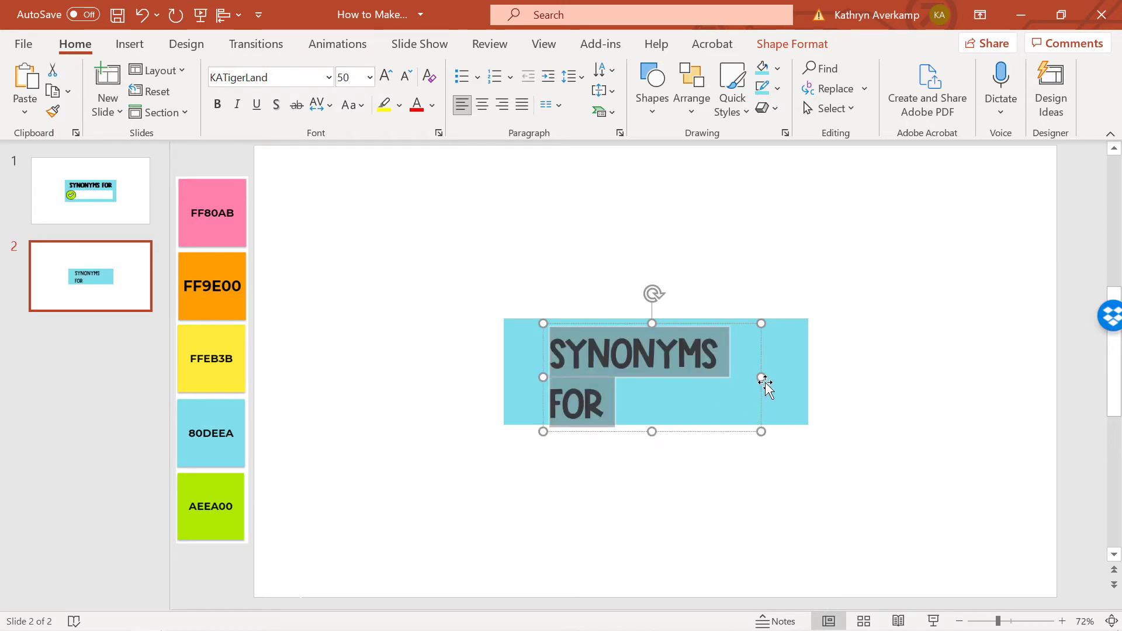
pyautogui.moveTo(761, 378); pyautogui.dragTo(815, 361)
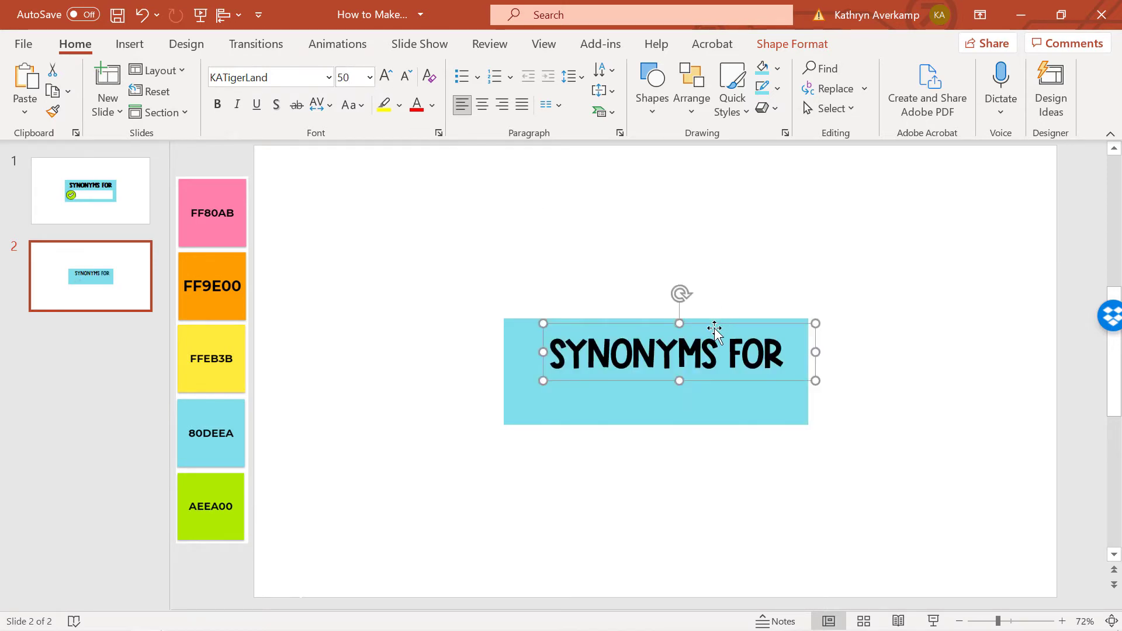
pyautogui.moveTo(714, 325); pyautogui.dragTo(701, 324)
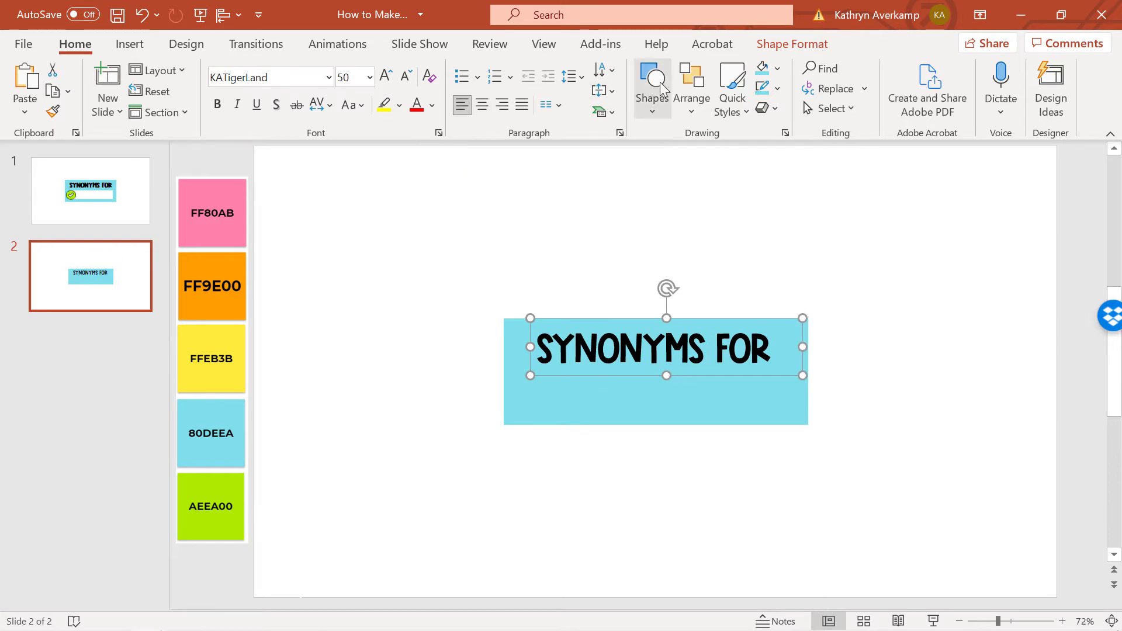
# - Draw a second rectangle below the SYNONYMS FOR heading
pyautogui.click(653, 100)
pyautogui.click(696, 154)
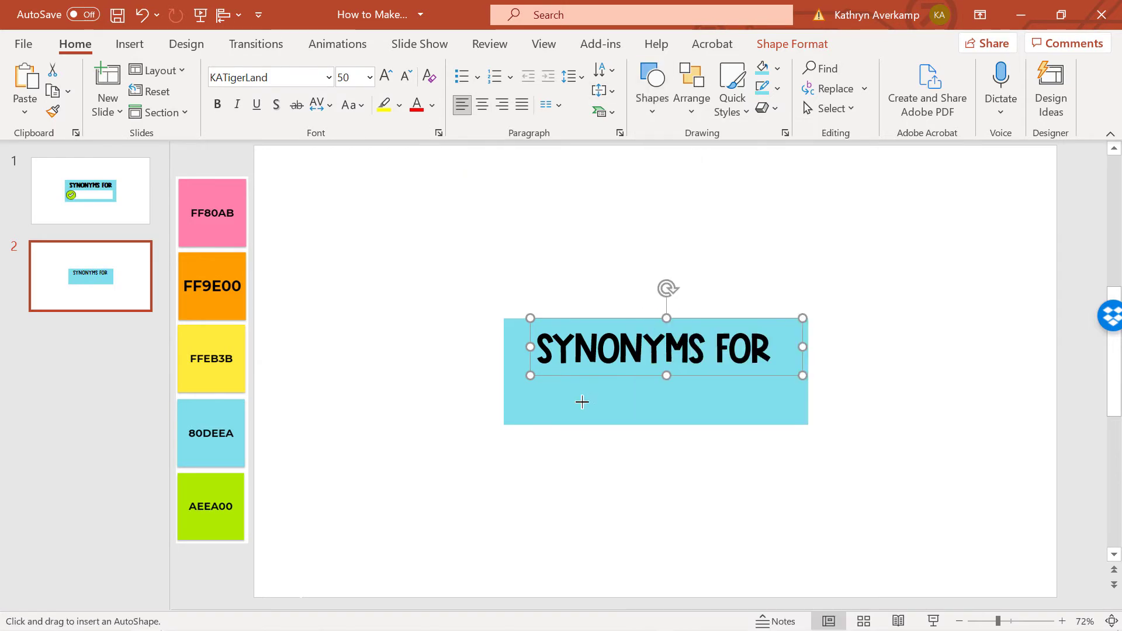
pyautogui.moveTo(550, 374); pyautogui.dragTo(764, 415)
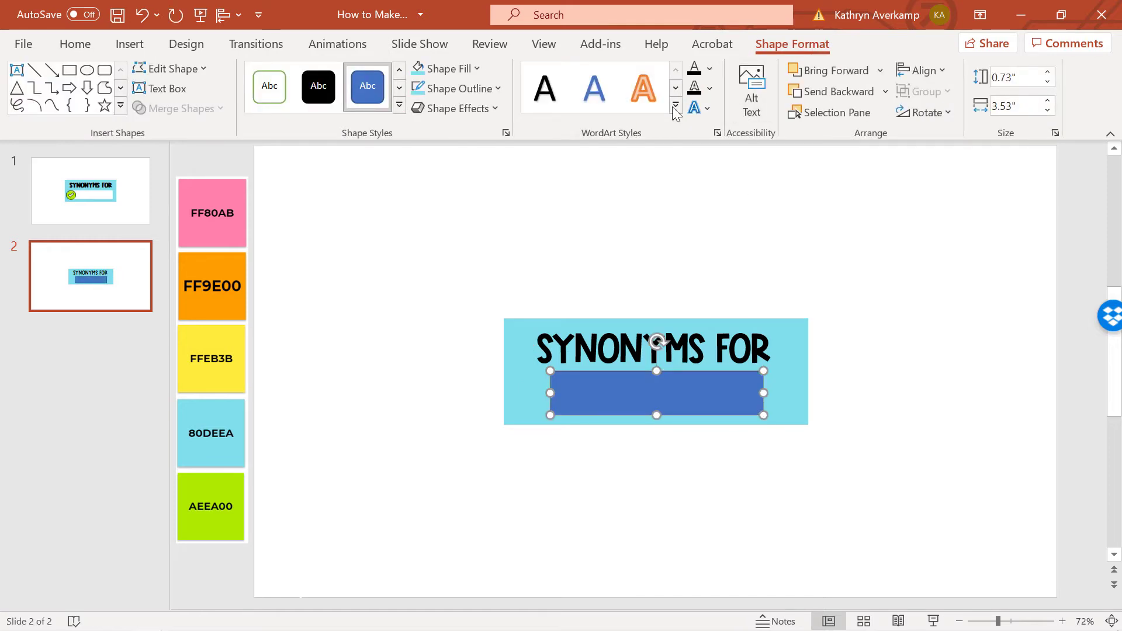
# - Give the inner rectangle a white fill and white outline, then shift it slightly right
pyautogui.click(469, 69)
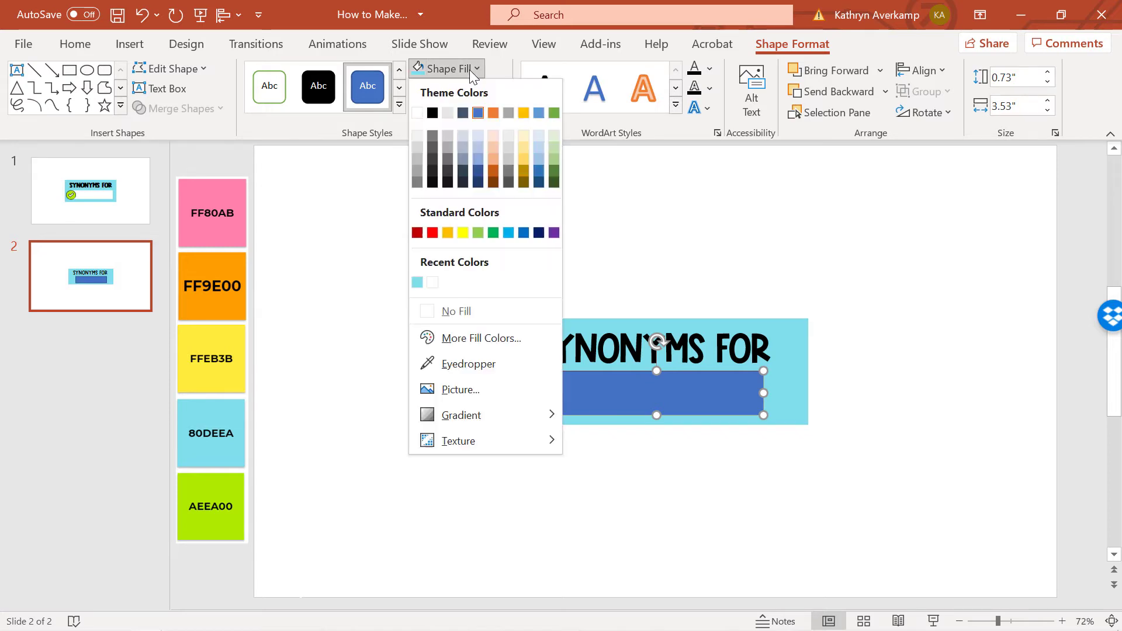
pyautogui.click(417, 113)
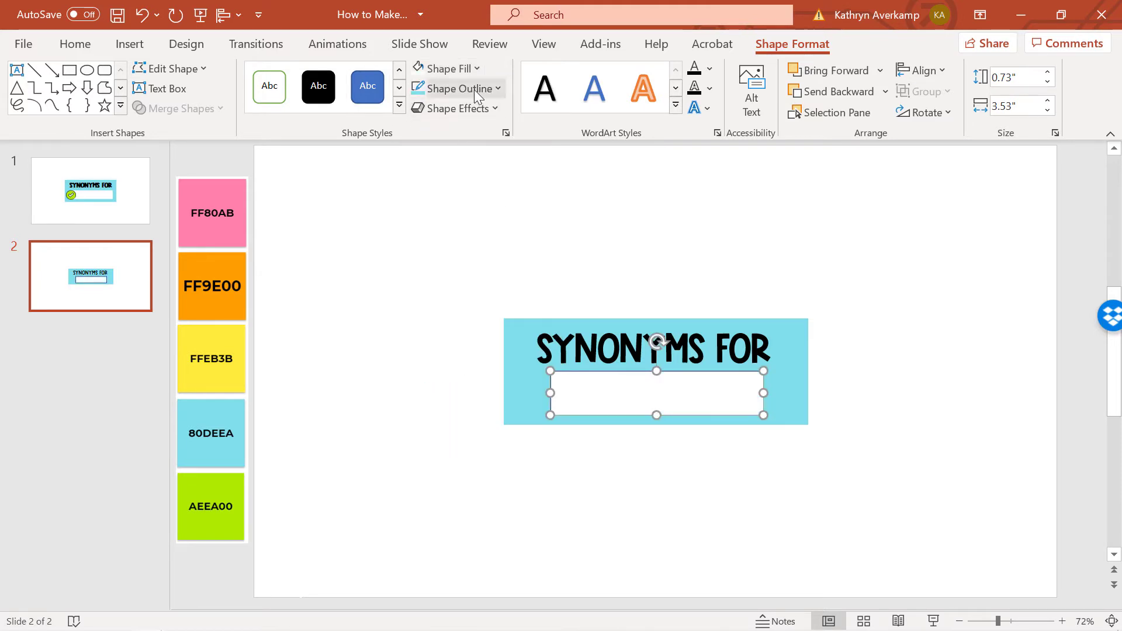
pyautogui.click(474, 89)
pyautogui.click(417, 133)
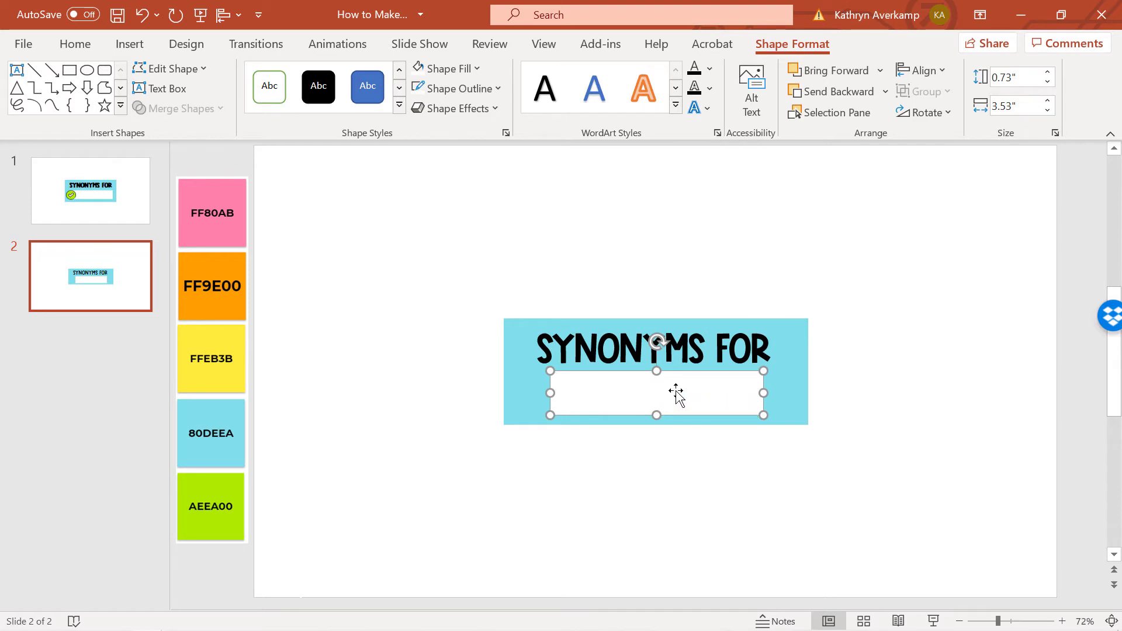
pyautogui.moveTo(679, 392); pyautogui.dragTo(692, 393)
# - Insert the Check Mark picture from the Jamboard tutorial folder at the banner's lower left
pyautogui.click(664, 504)
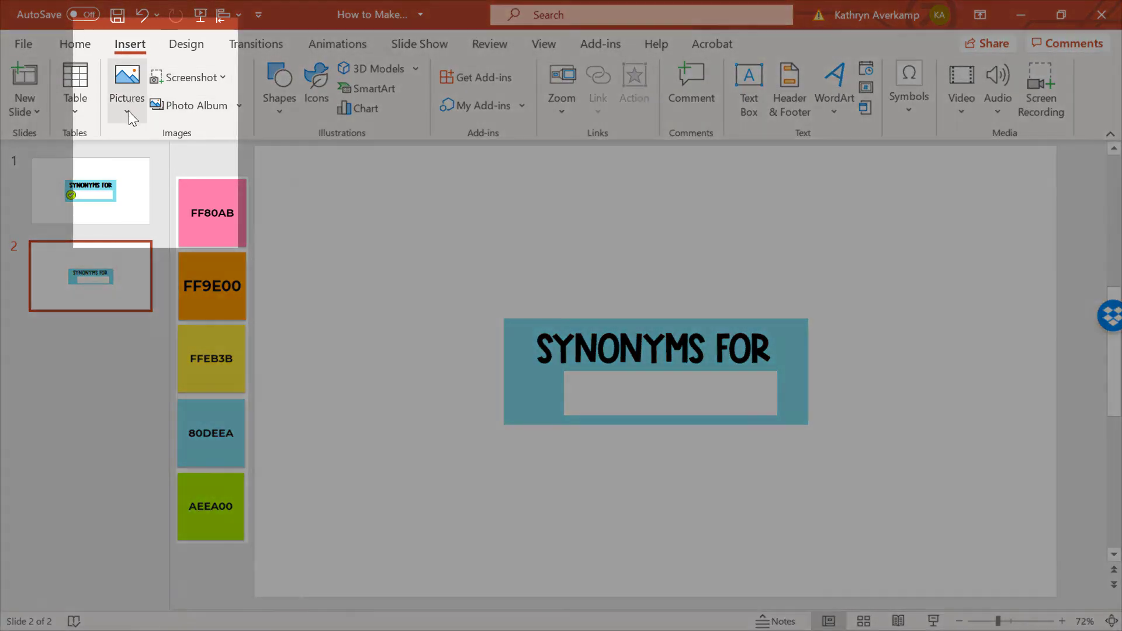
pyautogui.click(129, 112)
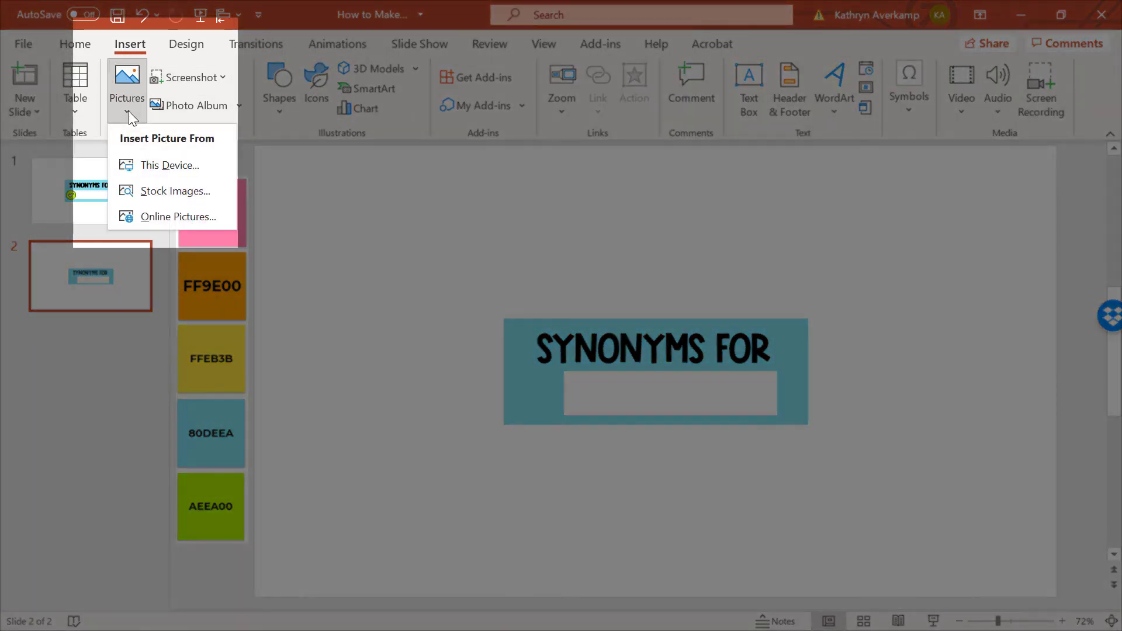
pyautogui.click(151, 166)
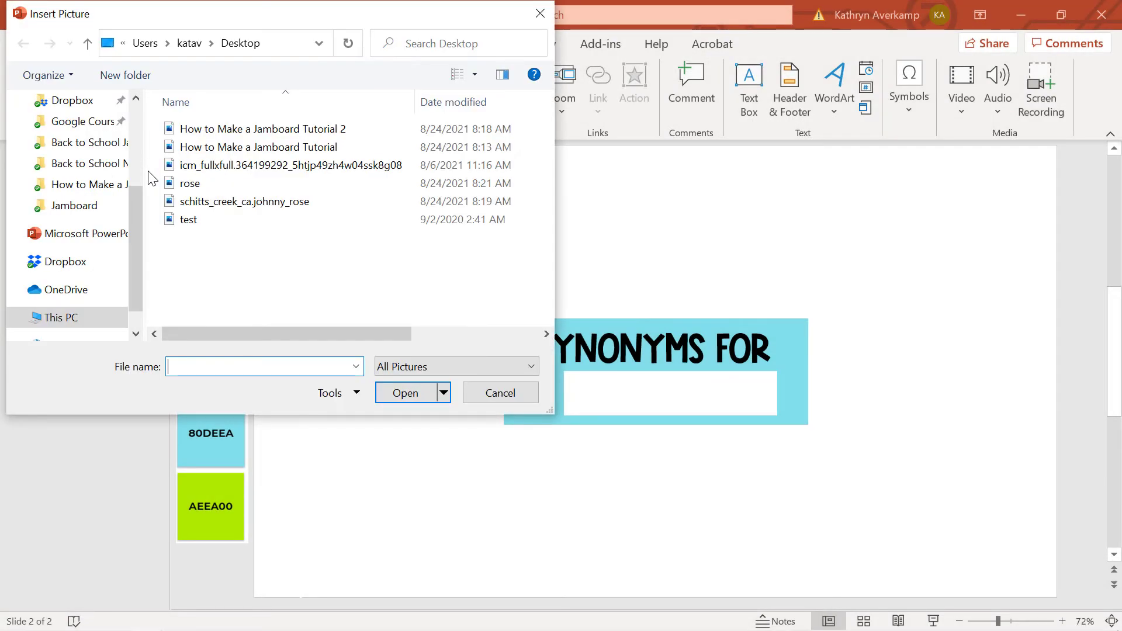
pyautogui.click(90, 190)
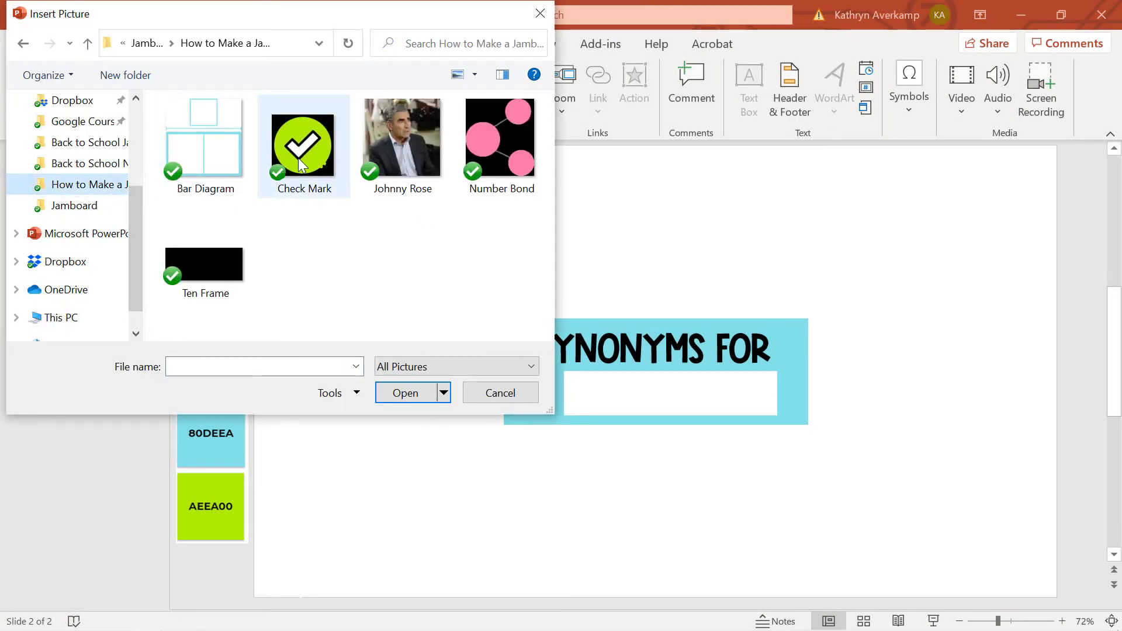
pyautogui.doubleClick(298, 158)
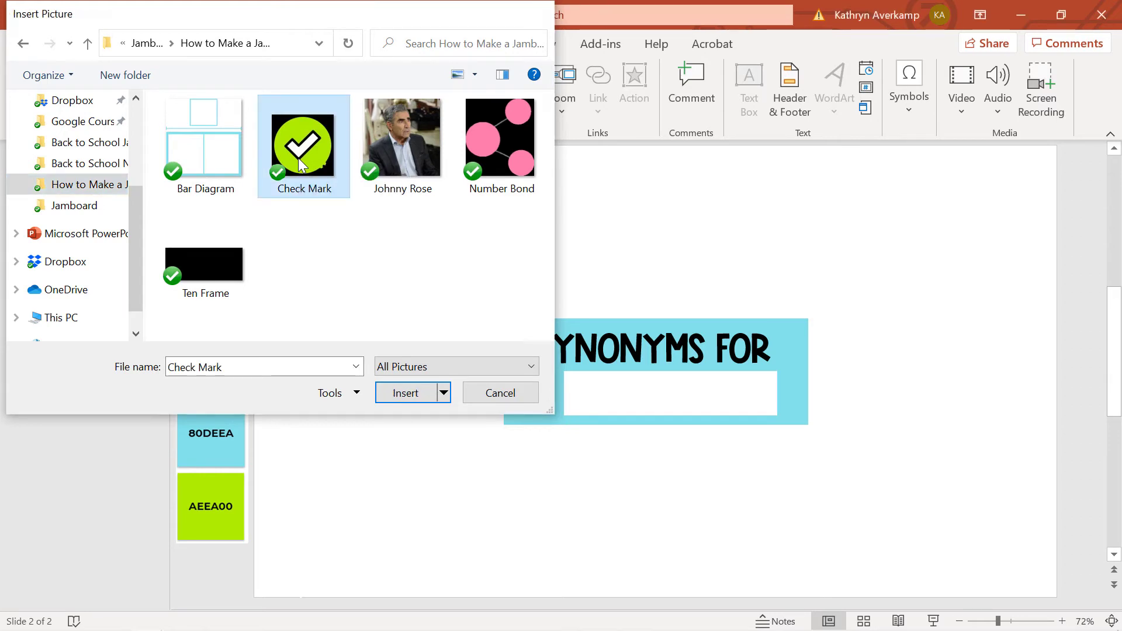
pyautogui.moveTo(656, 371); pyautogui.dragTo(547, 394)
# - Trim the blue banner's left, right and bottom edges and nudge the white box into place
pyautogui.click(514, 409)
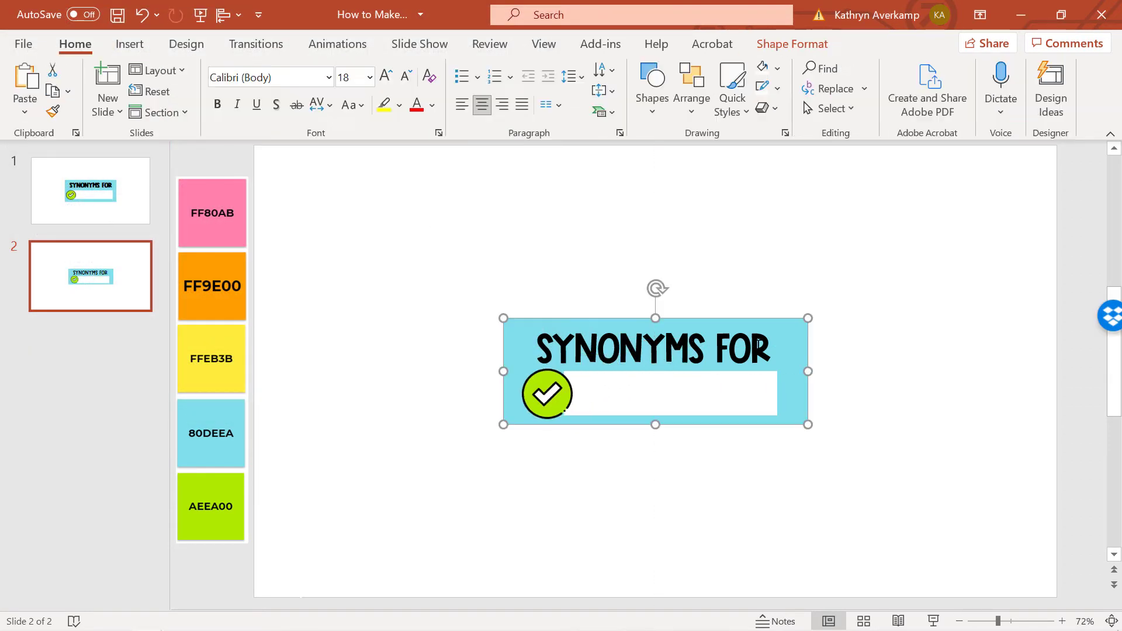
pyautogui.moveTo(808, 371); pyautogui.dragTo(795, 373)
pyautogui.moveTo(503, 372); pyautogui.dragTo(513, 372)
pyautogui.moveTo(650, 422); pyautogui.dragTo(652, 393)
pyautogui.click(654, 396)
pyautogui.click(113, 356)
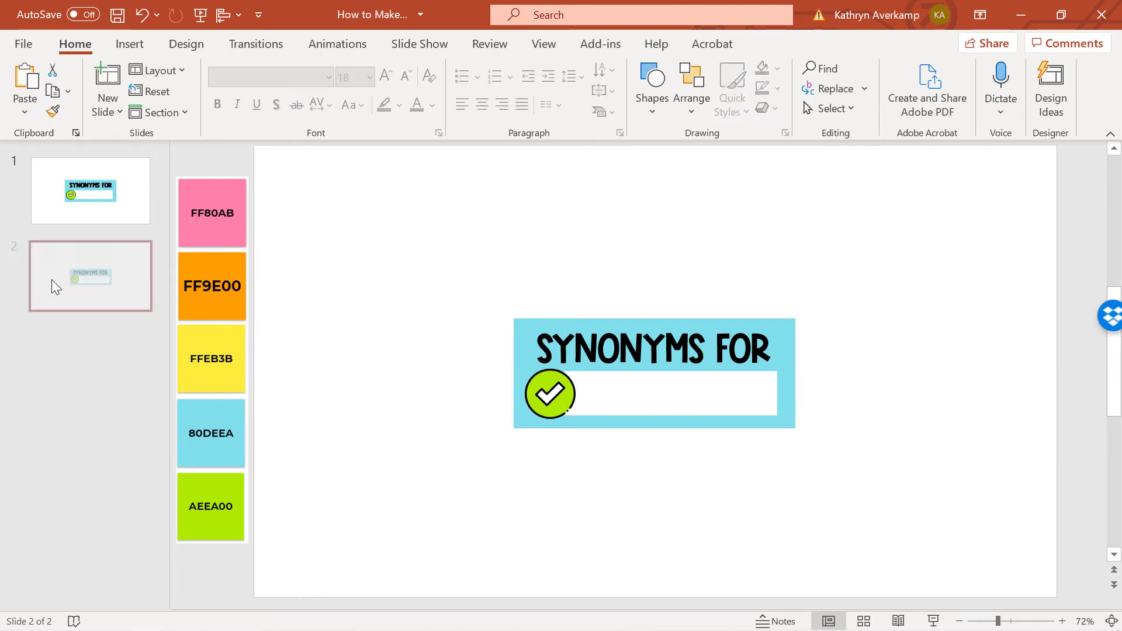
# - Save As PNG named 'Synonyms for' into the How to Make a Jamboard Tutorial folder
pyautogui.click(17, 44)
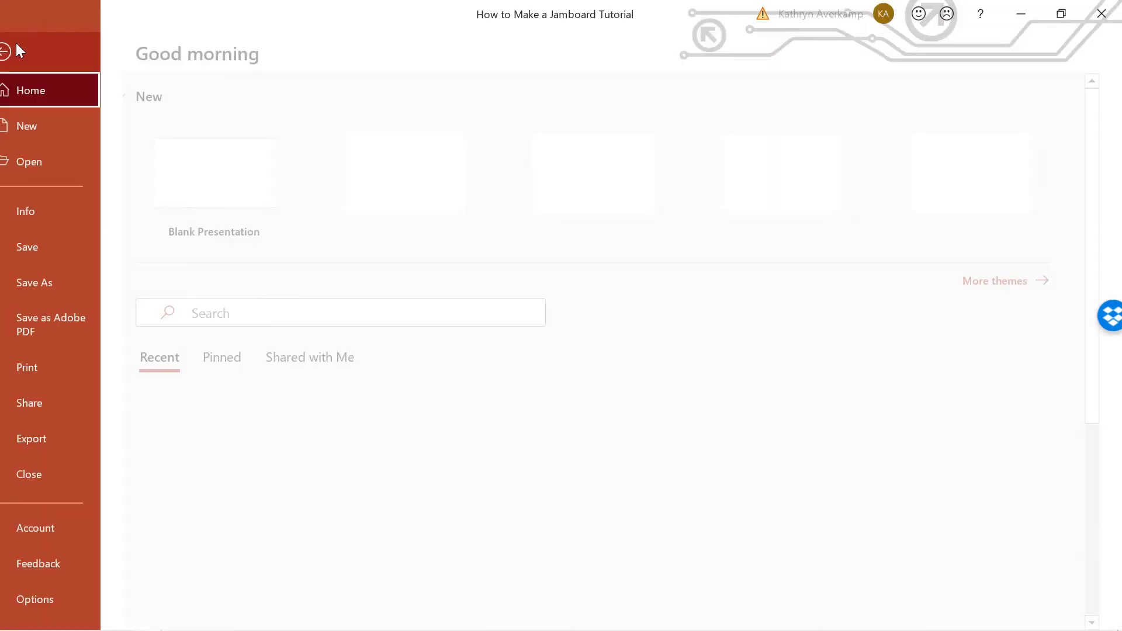
pyautogui.click(73, 288)
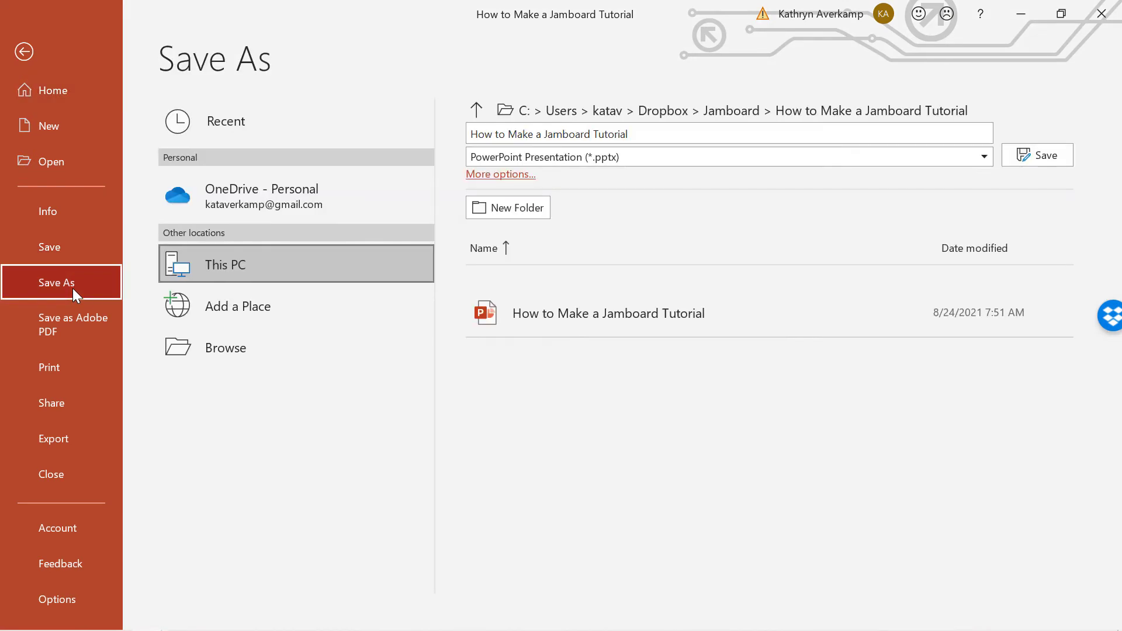
pyautogui.click(225, 348)
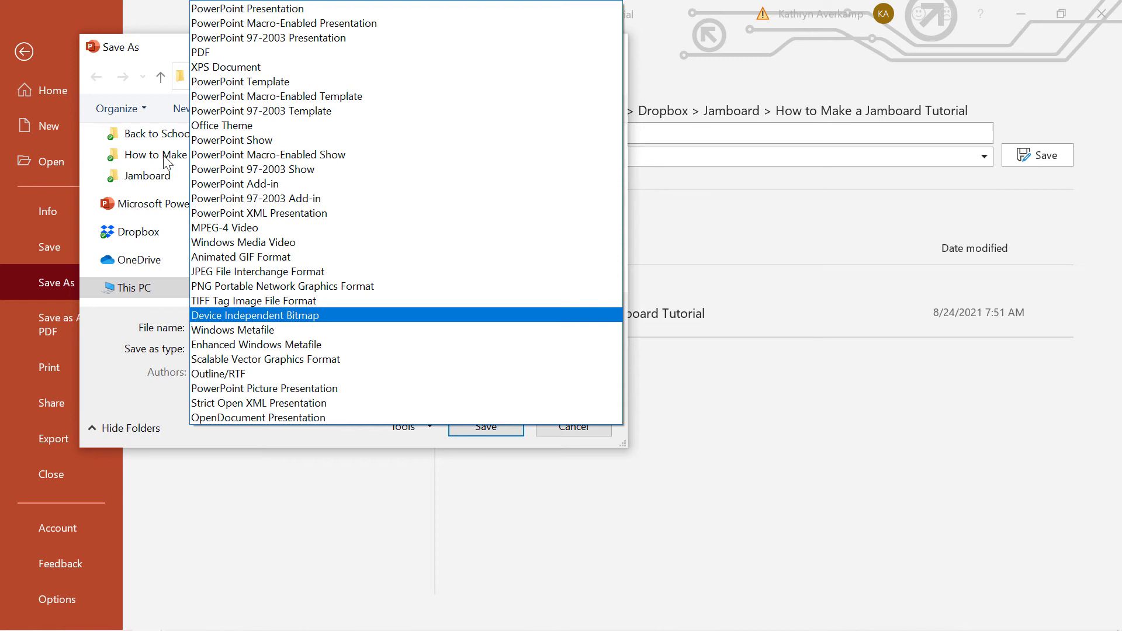
pyautogui.click(163, 156)
pyautogui.tripleClick(359, 326)
pyautogui.write('Synonyms for')
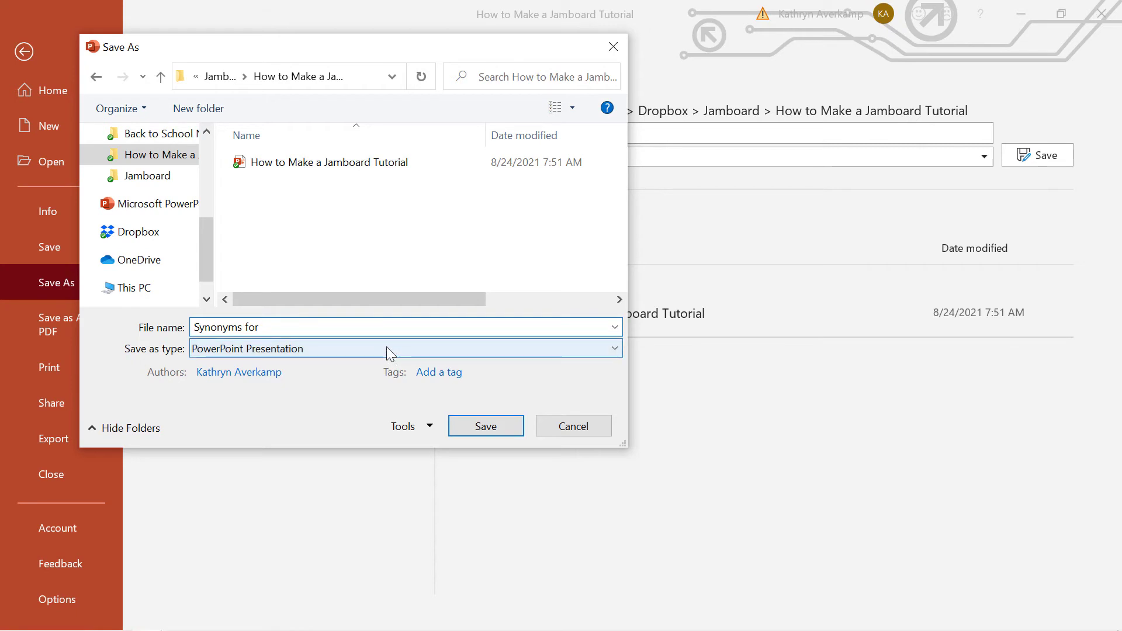
pyautogui.click(387, 348)
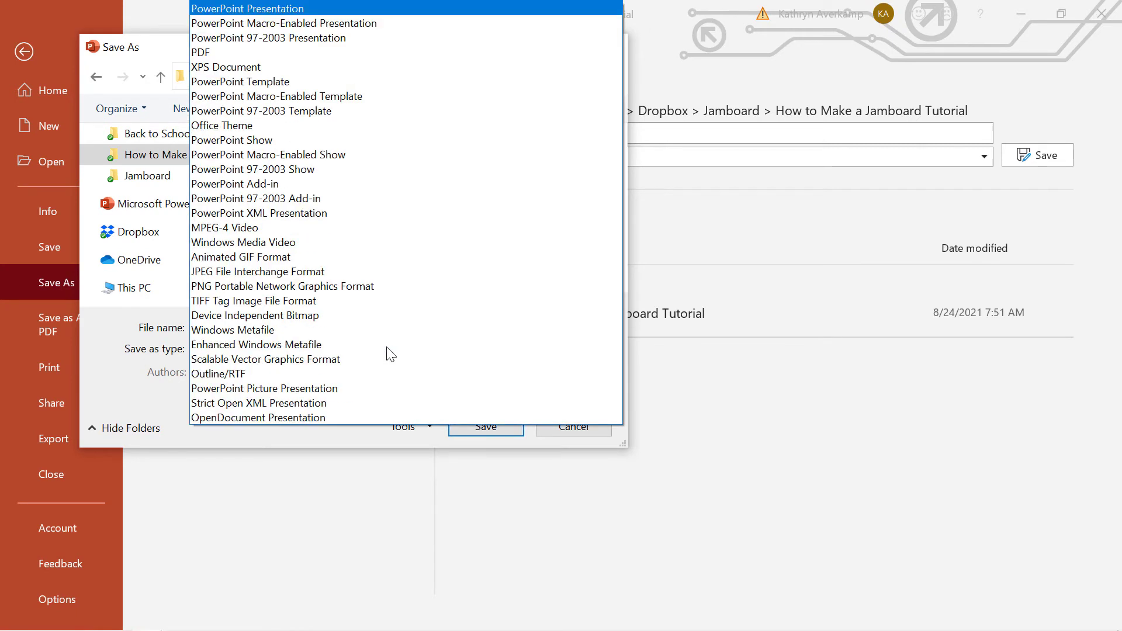
pyautogui.click(385, 286)
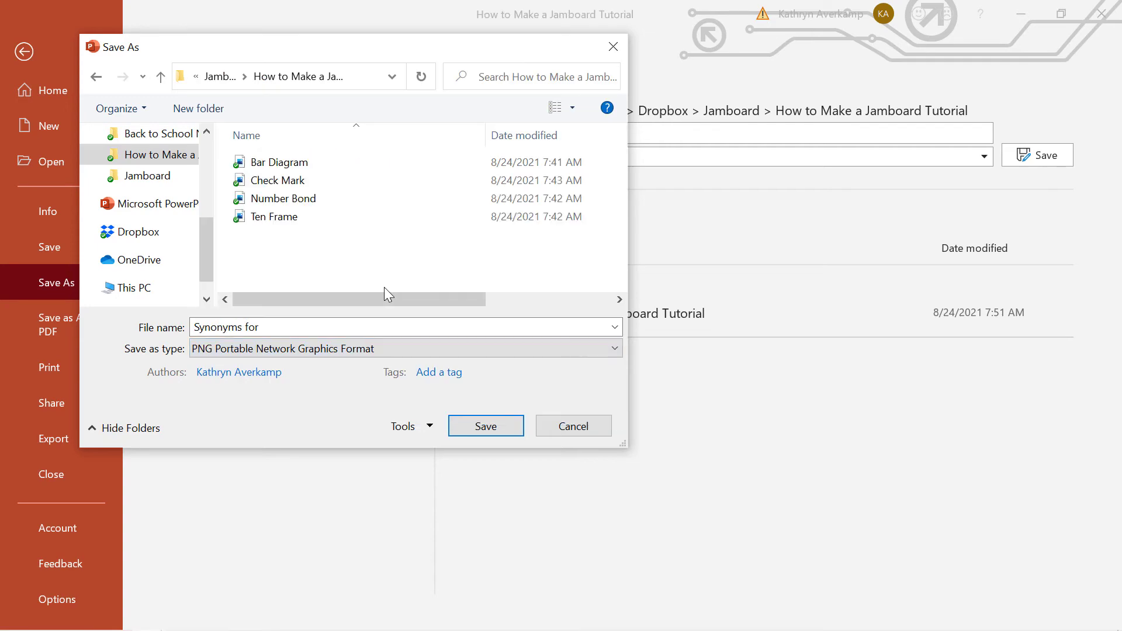
pyautogui.click(479, 426)
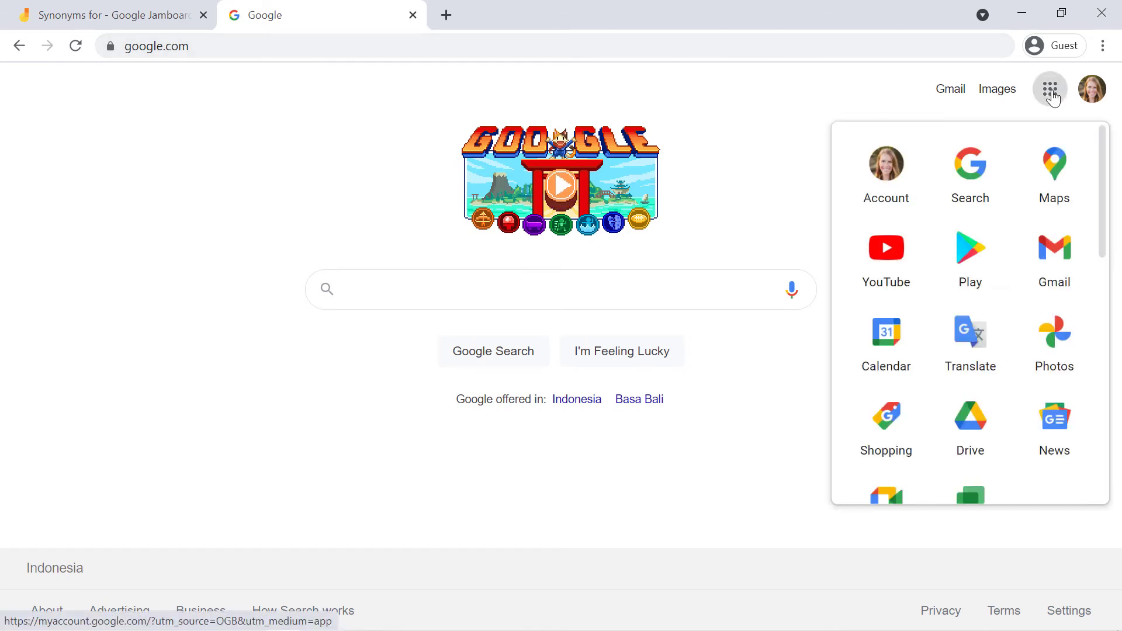
# - Start a new Google Jamboard jam and name it 'Synonyms'
pyautogui.scroll(-7, 935, 371)
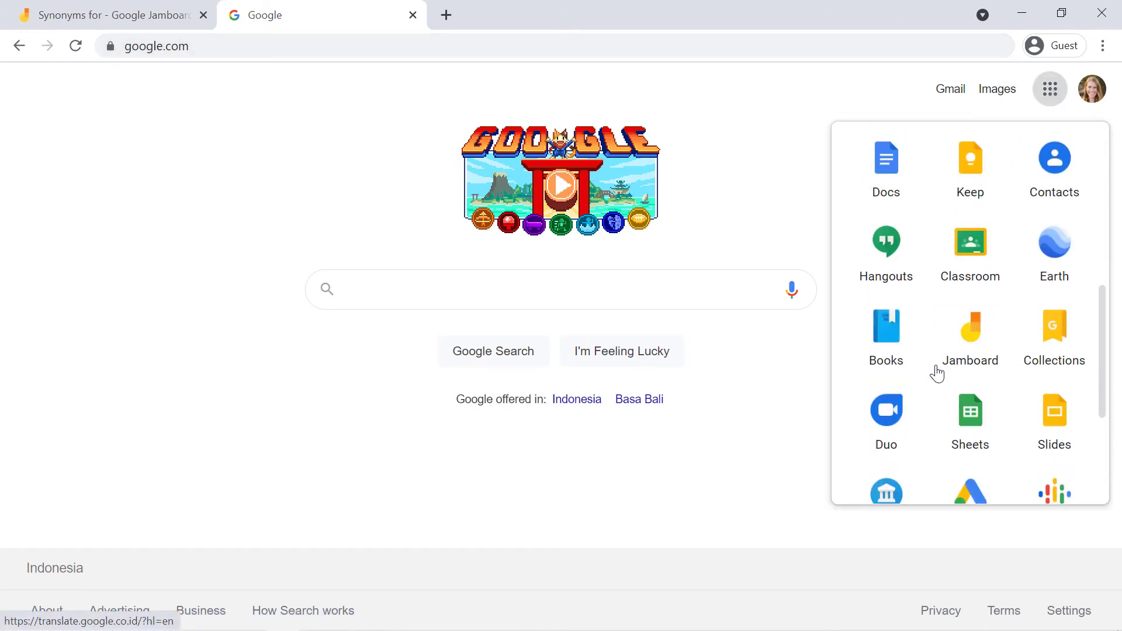
pyautogui.click(968, 349)
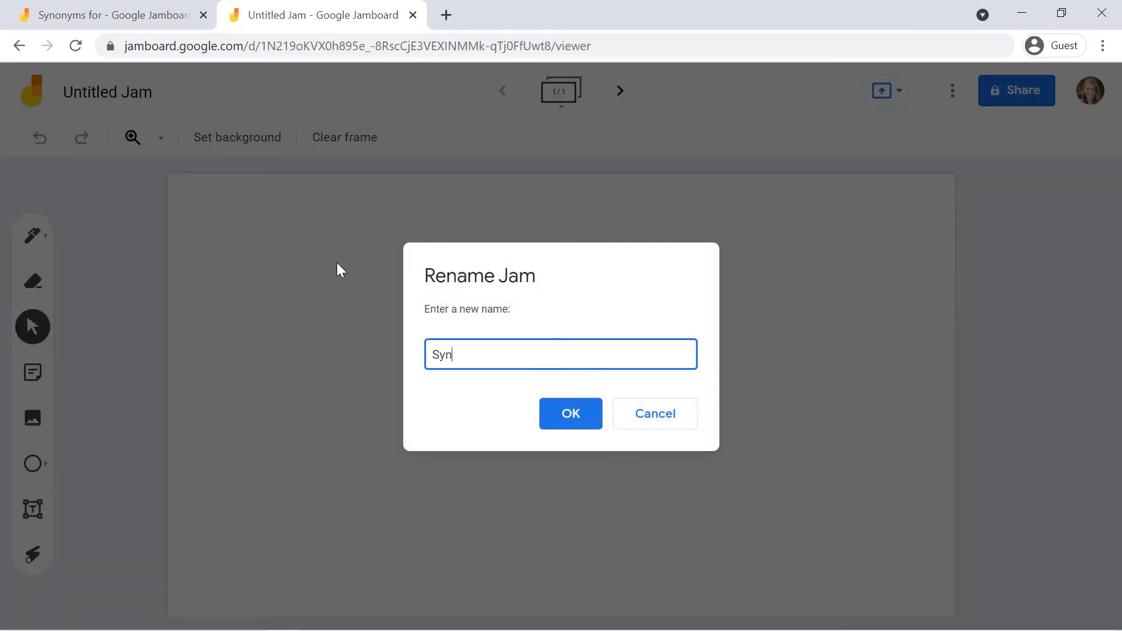
pyautogui.write('onyms')
pyautogui.click(585, 415)
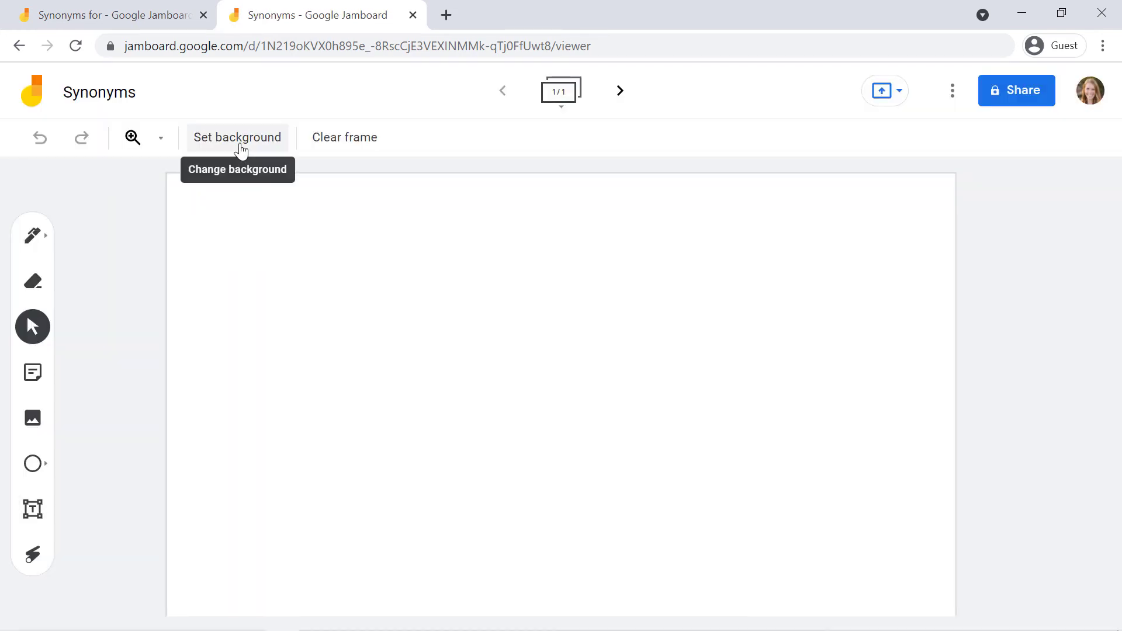
# - Set the jam's background image to 'Synonyms for' from the How to Make a Jamboard Tutorial folder
pyautogui.click(240, 150)
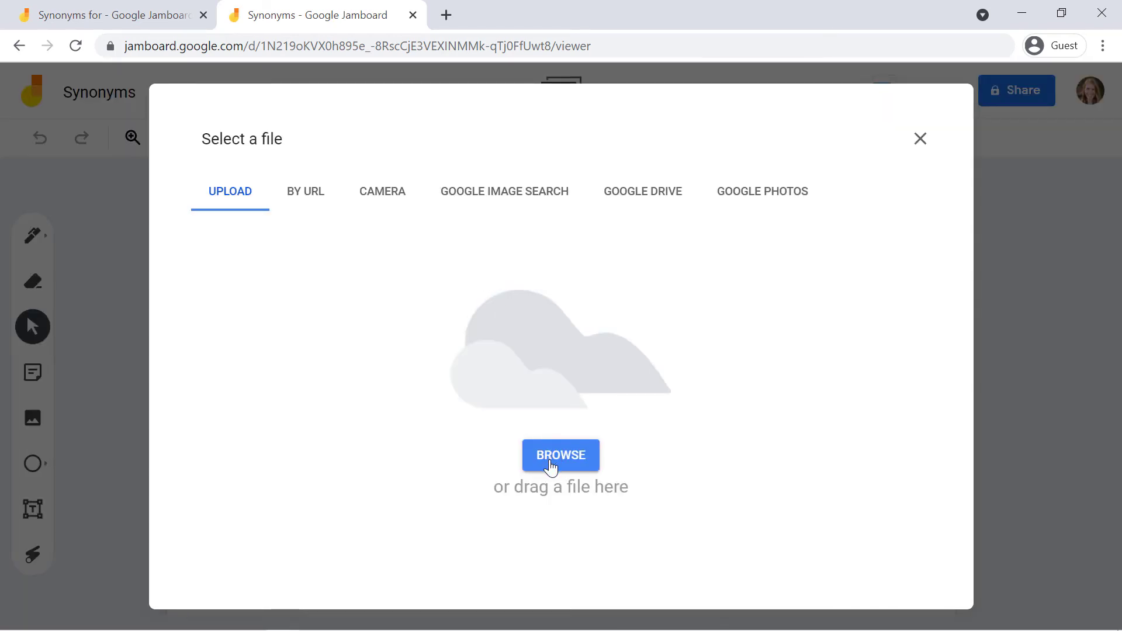
pyautogui.click(549, 468)
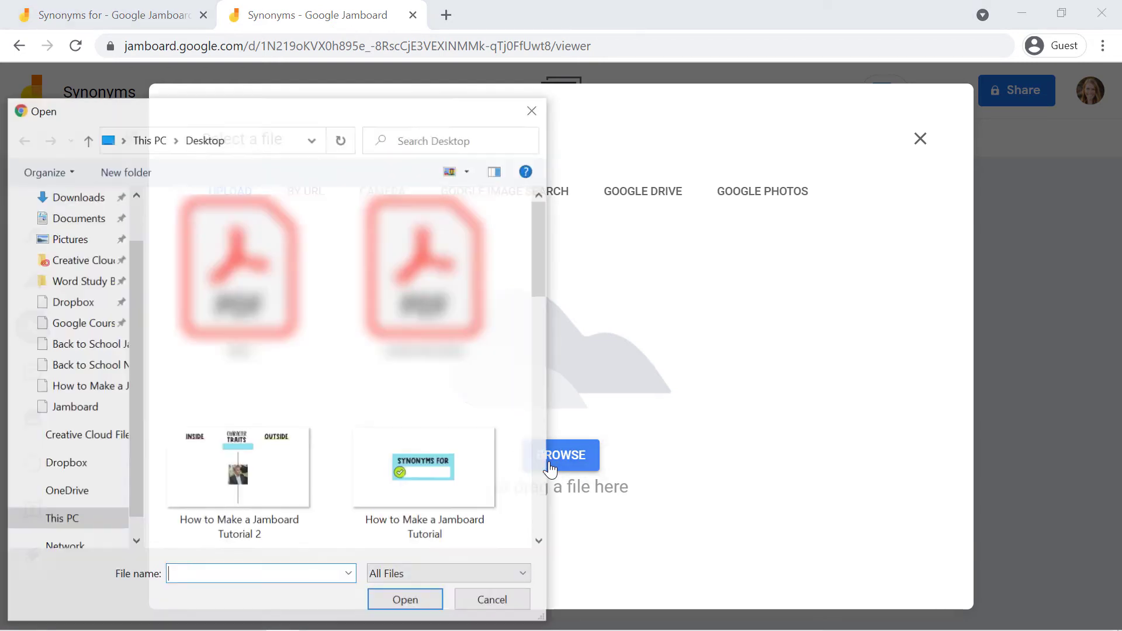
pyautogui.click(87, 386)
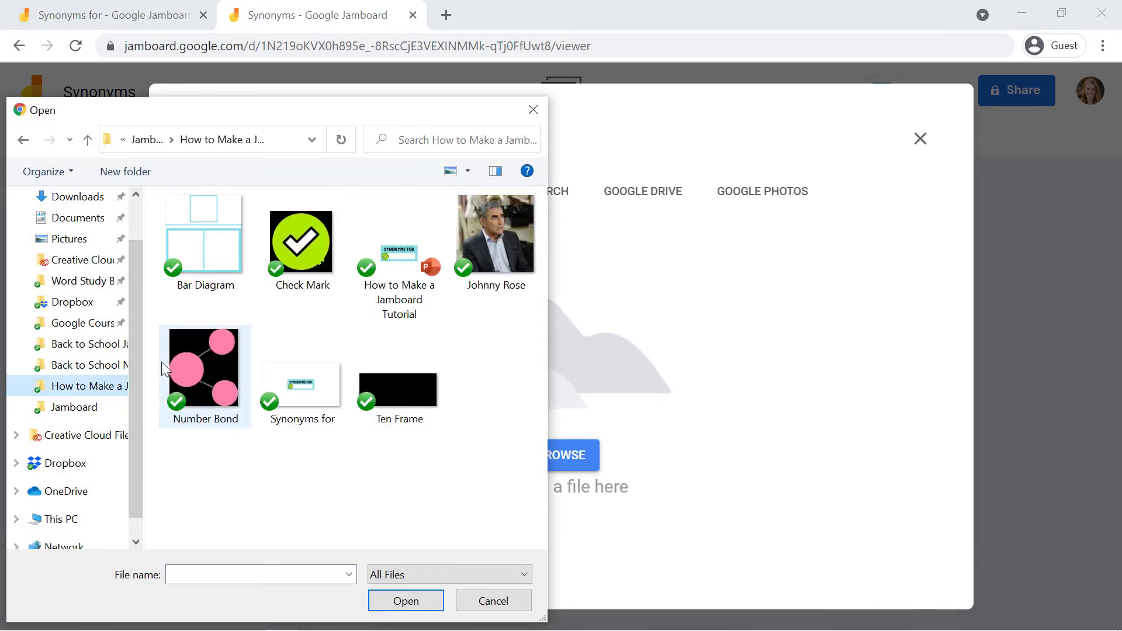
pyautogui.doubleClick(288, 410)
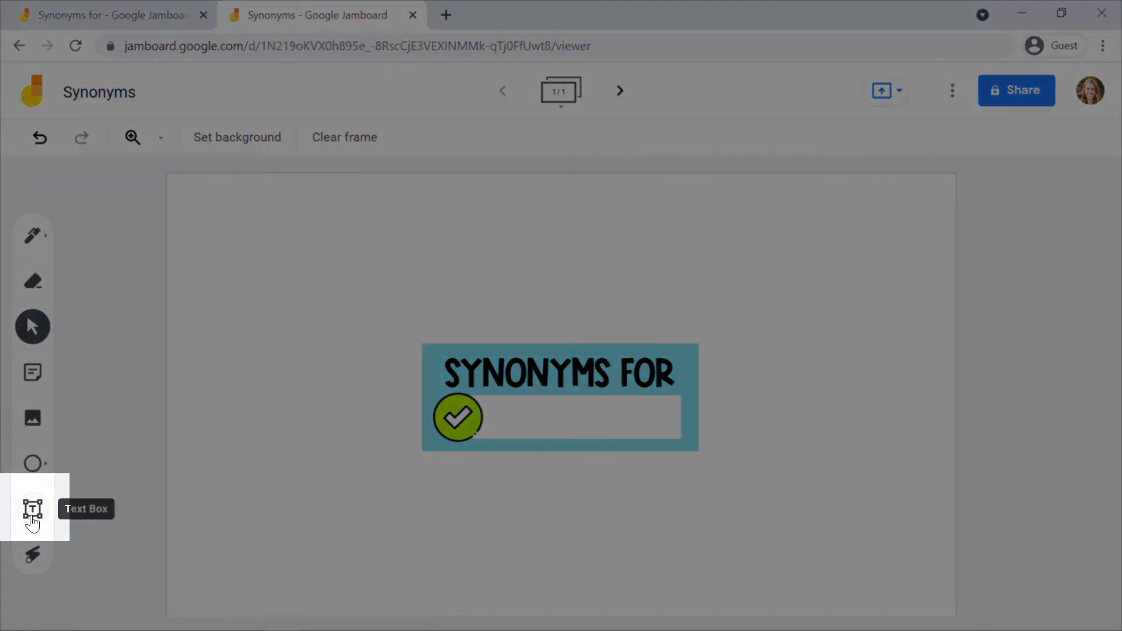
# - Add an enlarged, centre-aligned 'HAPPY' text box in the white box beside the check mark
pyautogui.click(32, 515)
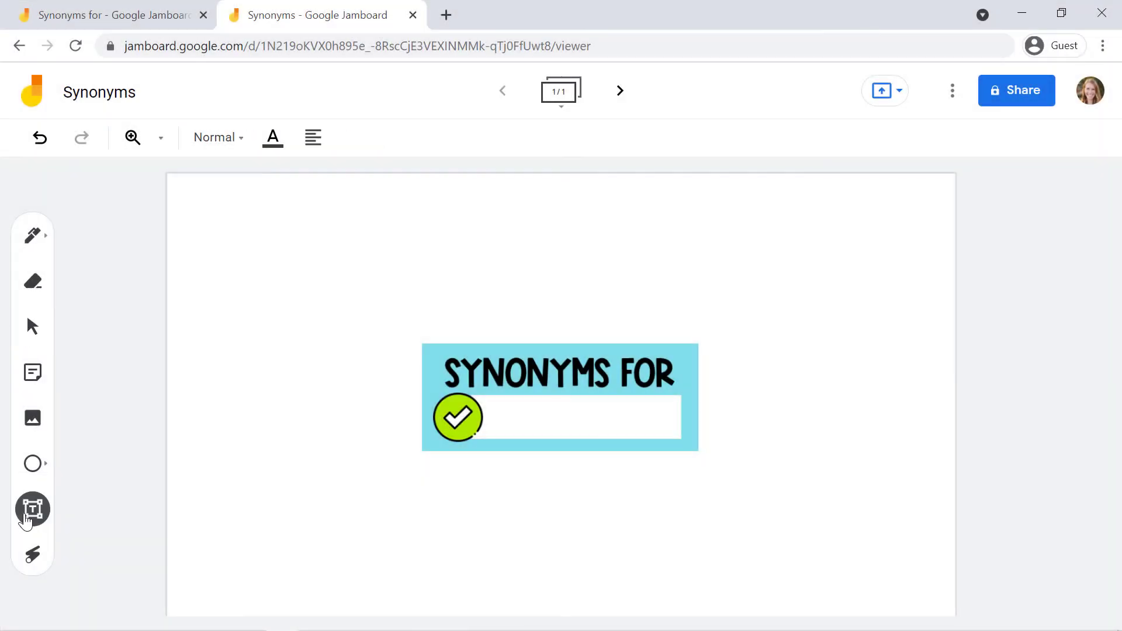
pyautogui.click(489, 402)
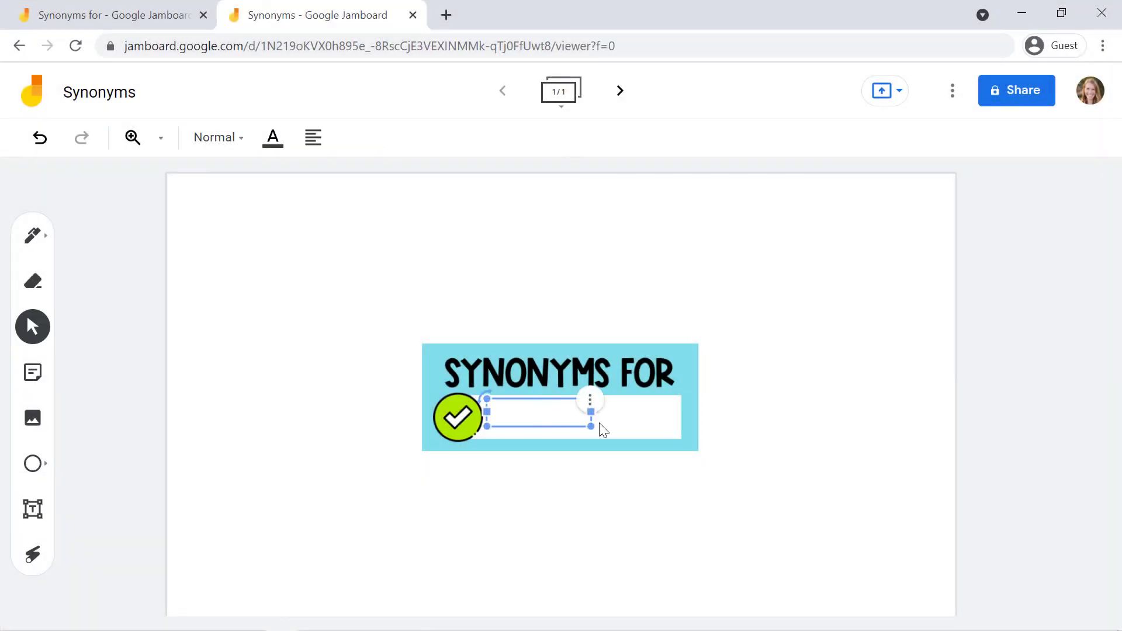
pyautogui.write('HAPPY')
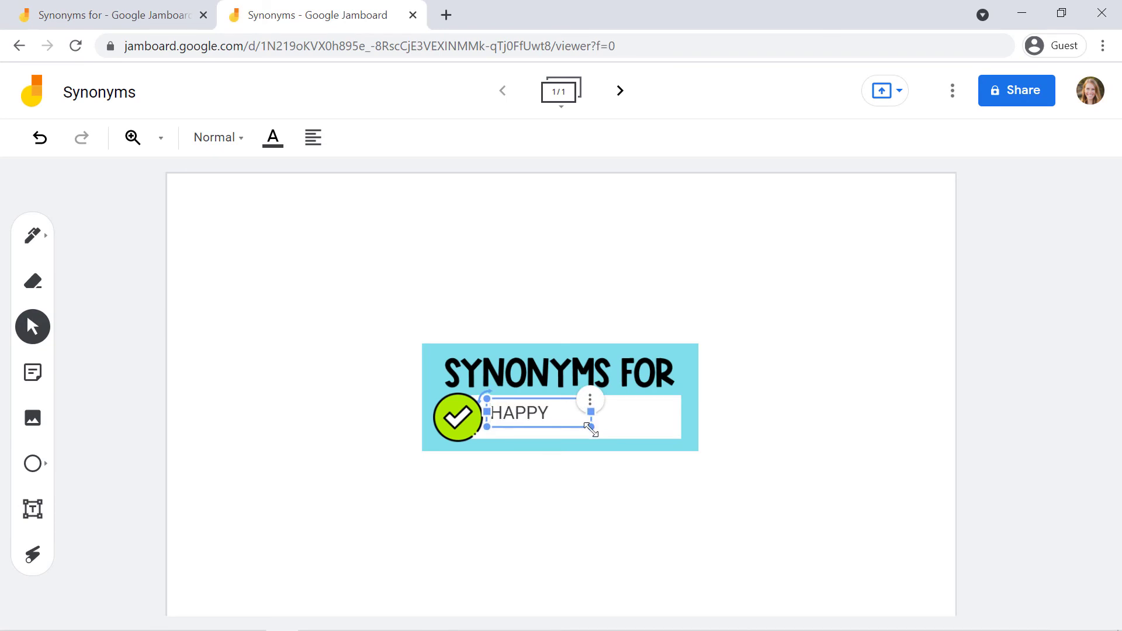
pyautogui.moveTo(593, 427); pyautogui.dragTo(635, 438)
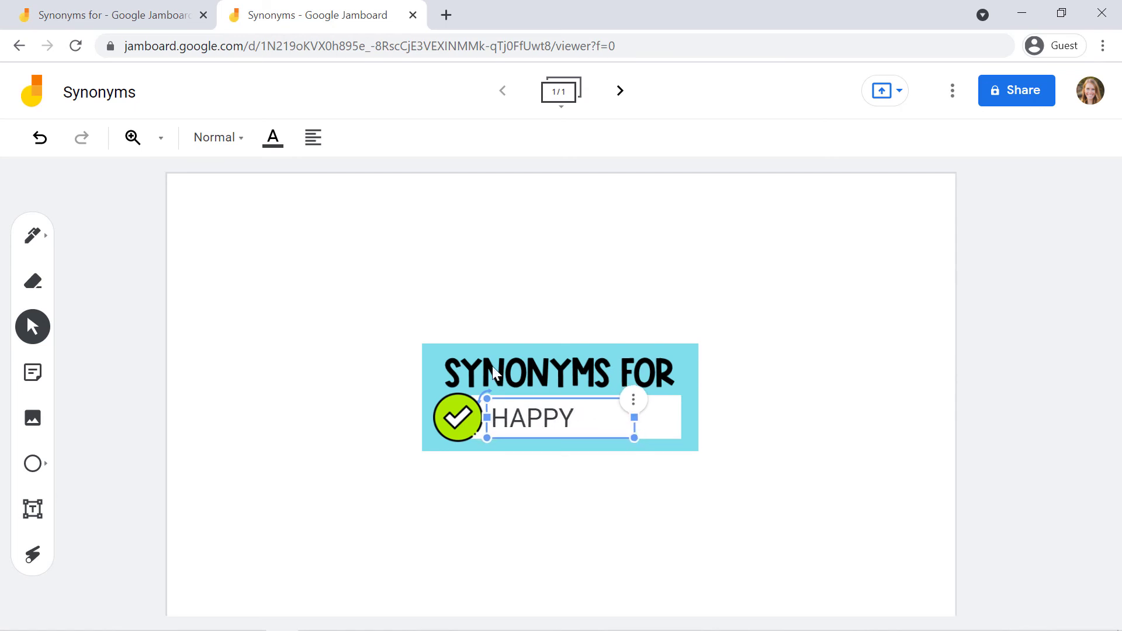
pyautogui.click(313, 147)
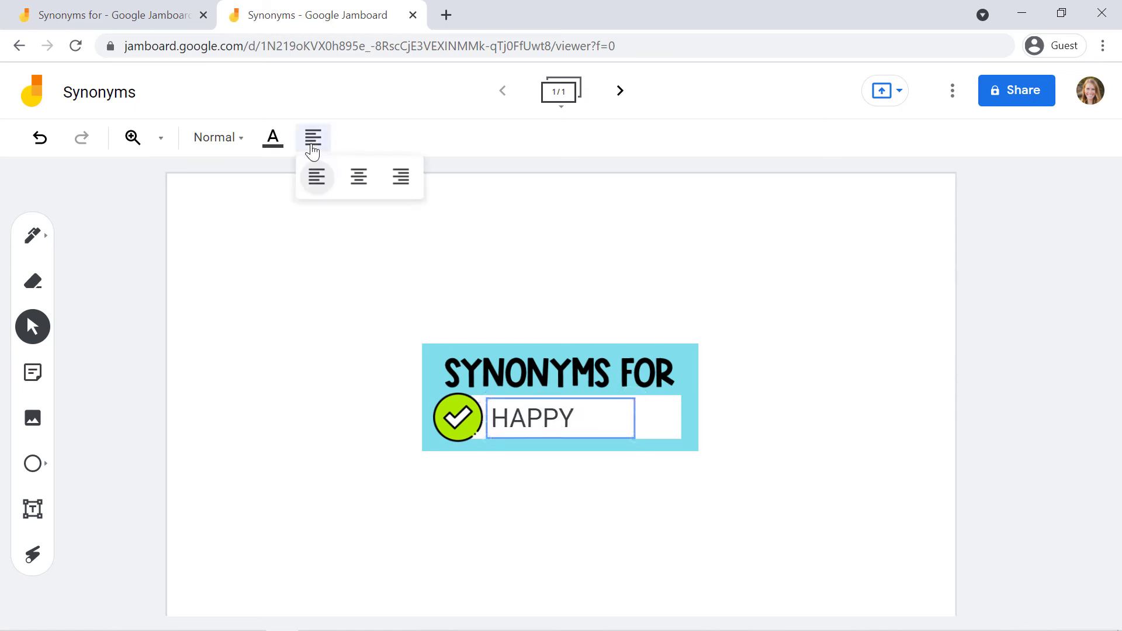
pyautogui.click(359, 177)
pyautogui.moveTo(579, 408); pyautogui.dragTo(584, 406)
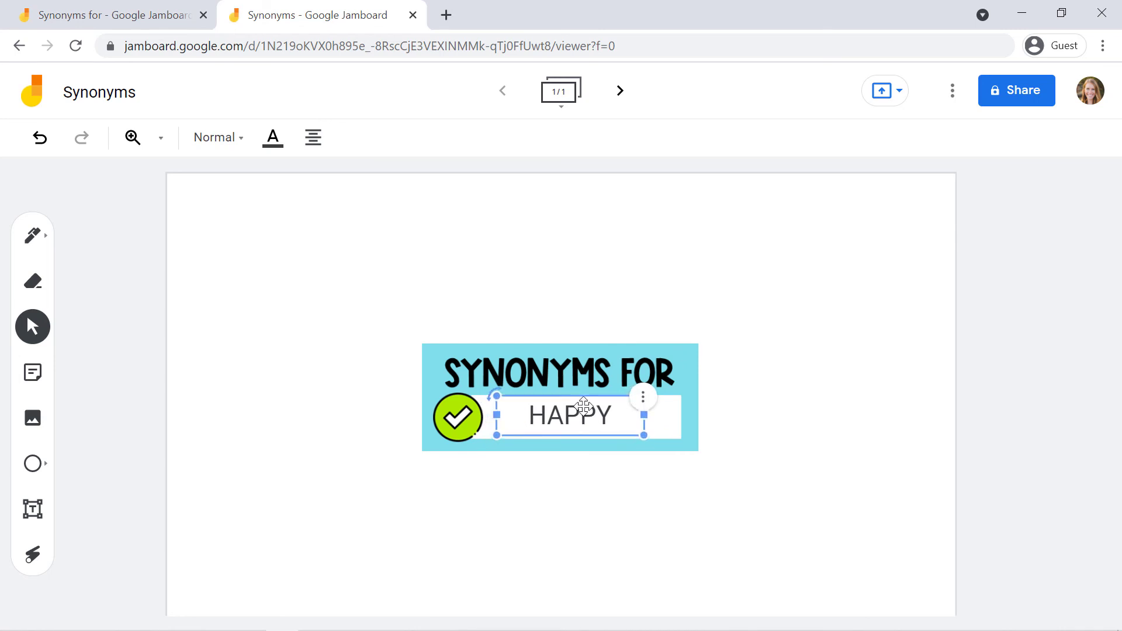
pyautogui.click(981, 380)
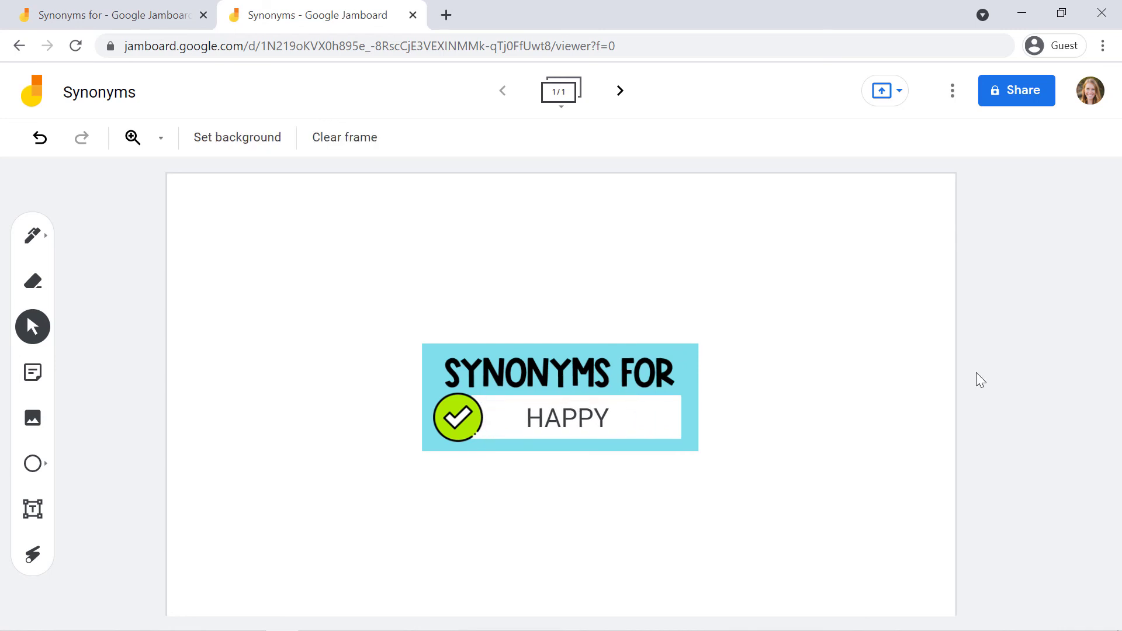